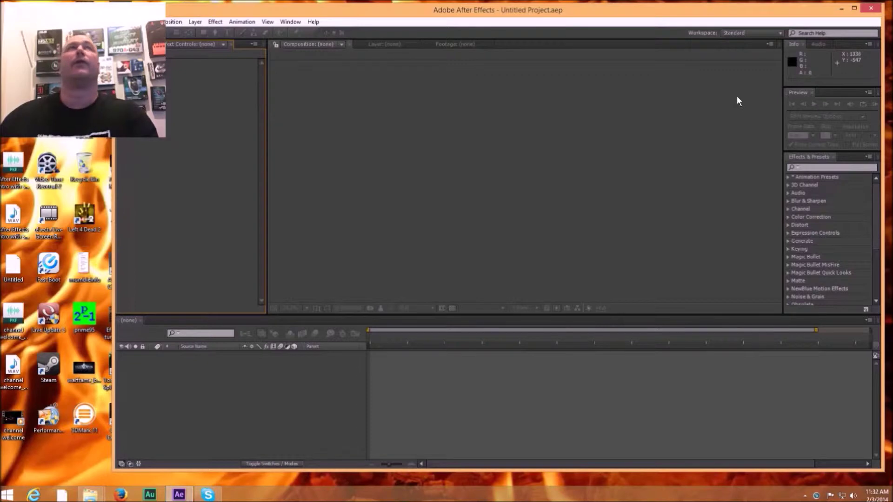
Create a new composition from the HDTV 1080 29.97 preset with a duration of 0;00;17;08
{"action": "left_click_drag", "start_coordinate": [523, 14], "coordinate": [652, 22]}
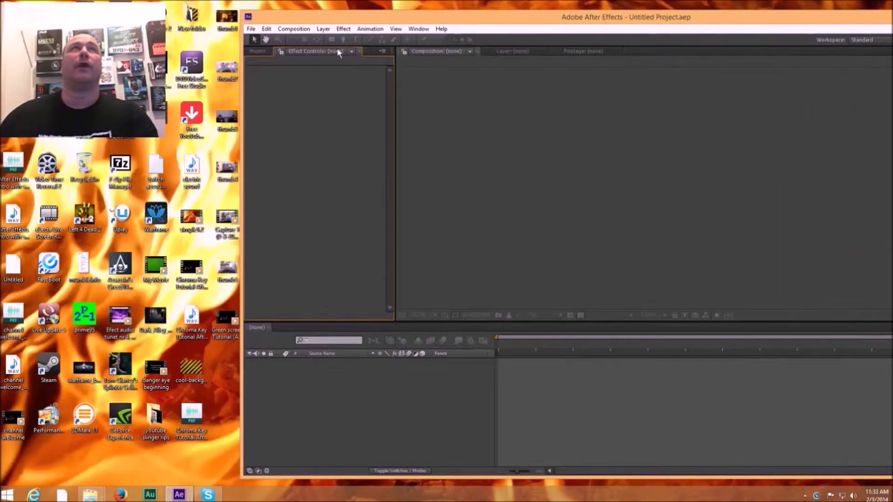
{"action": "left_click", "coordinate": [258, 51]}
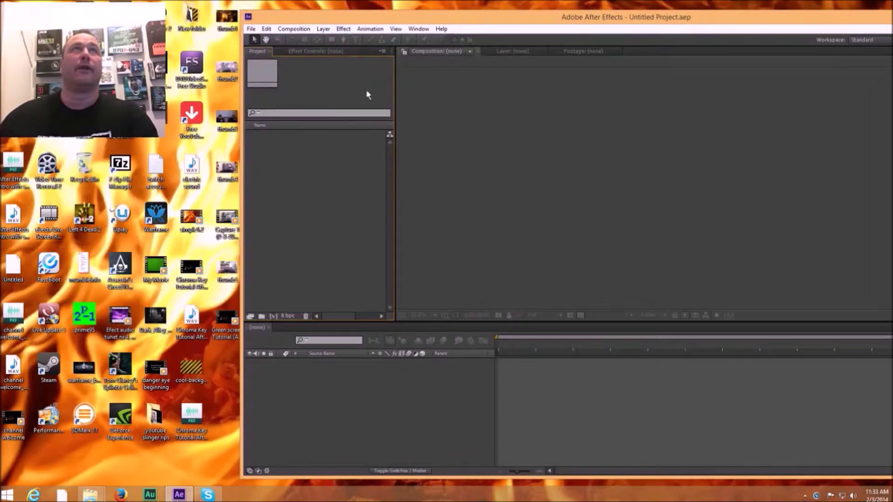
{"action": "left_click", "coordinate": [307, 29]}
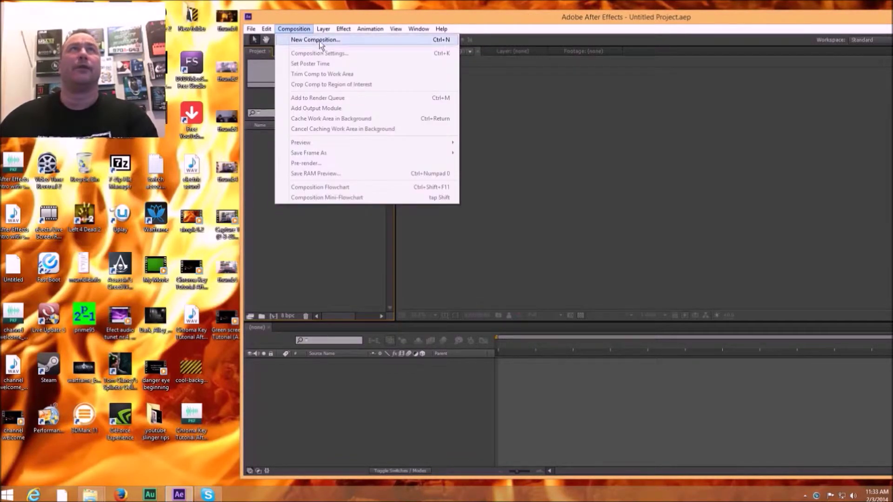
{"action": "left_click", "coordinate": [318, 40]}
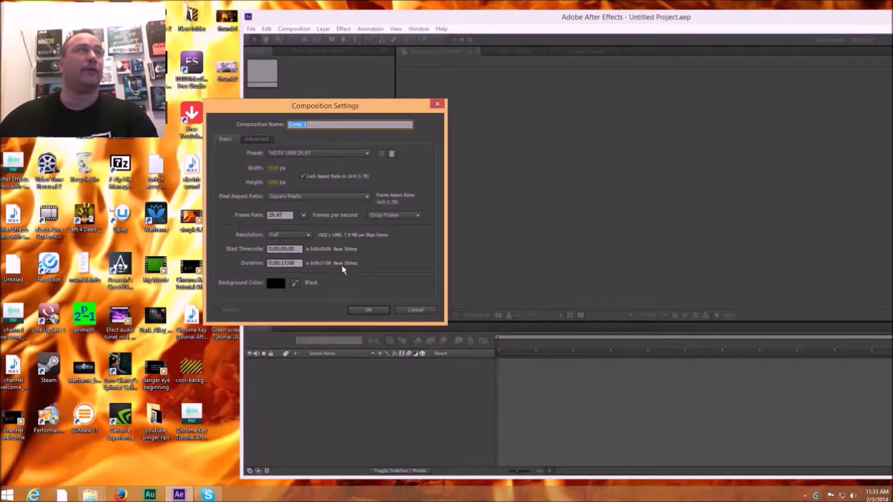
{"action": "left_click", "coordinate": [378, 311]}
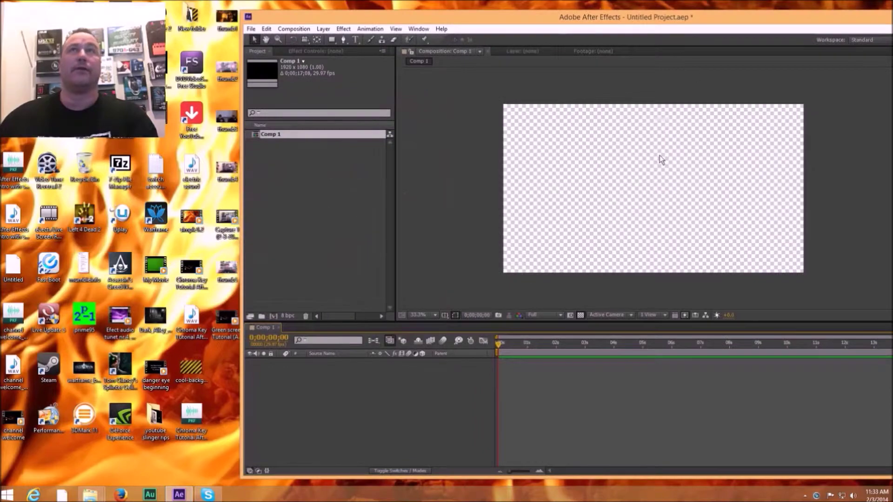
Reposition the application window so that the preview controls and effects list fit fully on the screen
{"action": "double_click", "coordinate": [707, 17]}
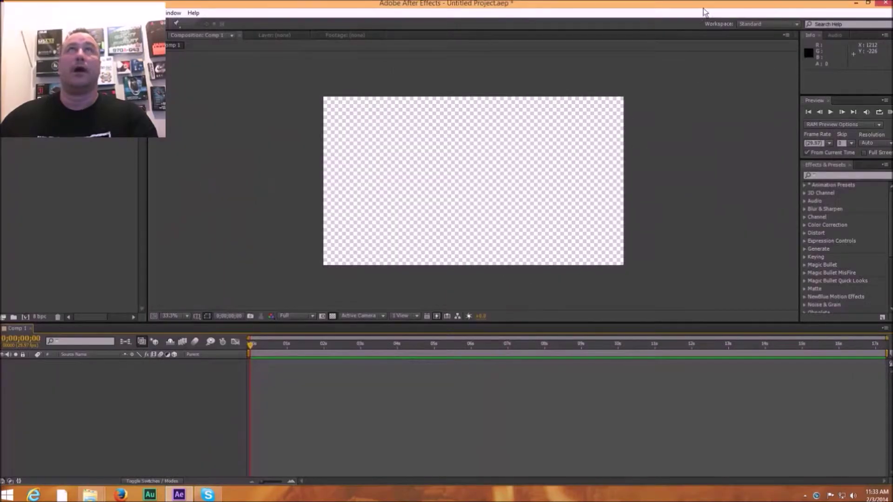
{"action": "double_click", "coordinate": [701, 9]}
{"action": "left_click_drag", "start_coordinate": [702, 12], "coordinate": [676, 19]}
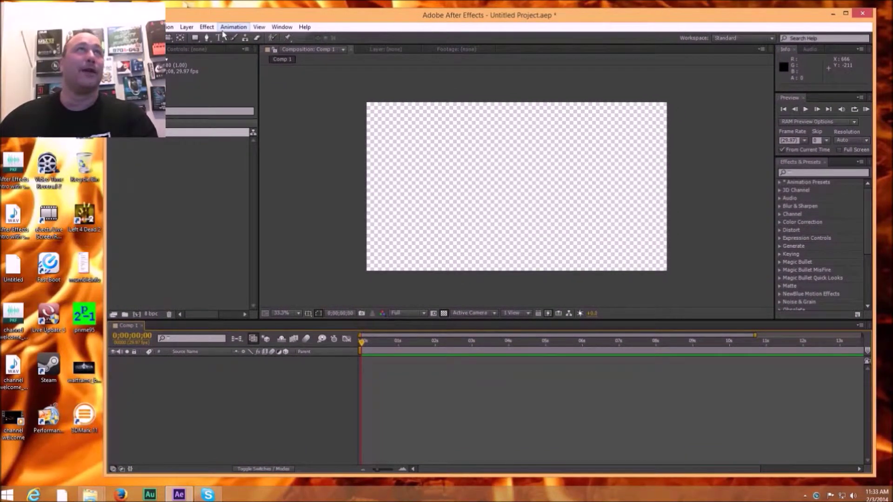
Create a 1920 x 1080 px solid layer named bg in the composition
{"action": "left_click", "coordinate": [186, 27]}
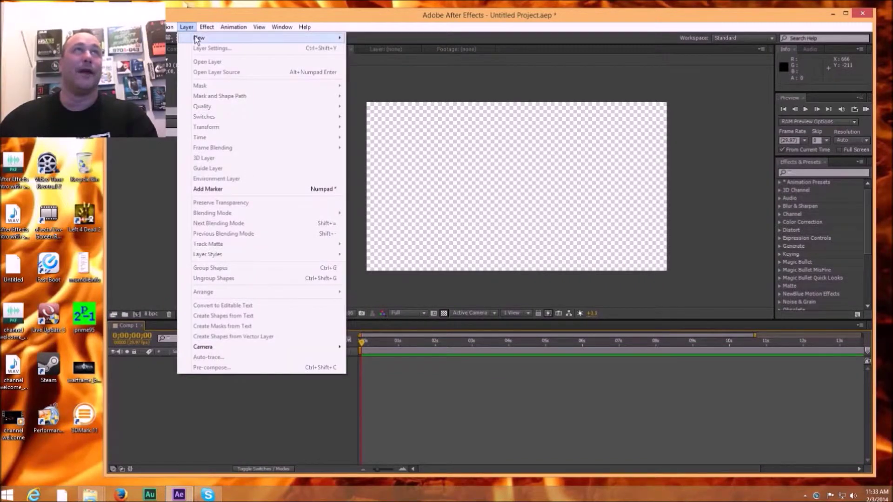
{"action": "mouse_move", "coordinate": [237, 39]}
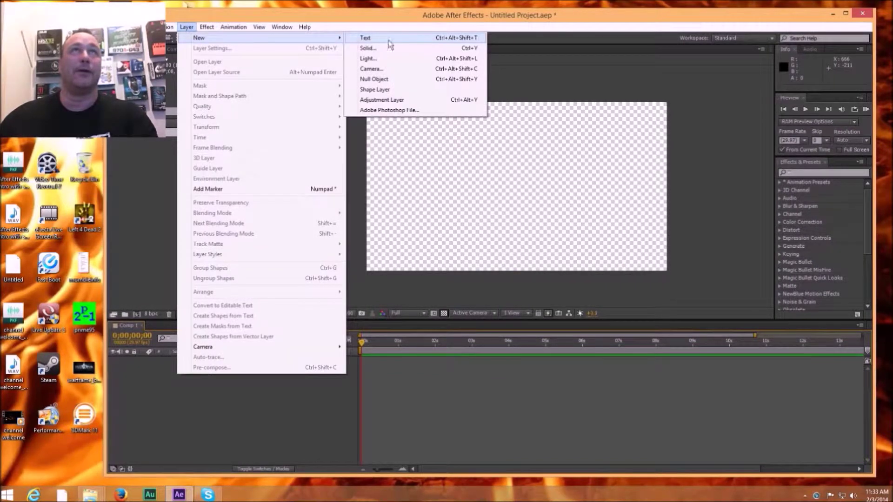
{"action": "left_click", "coordinate": [390, 49]}
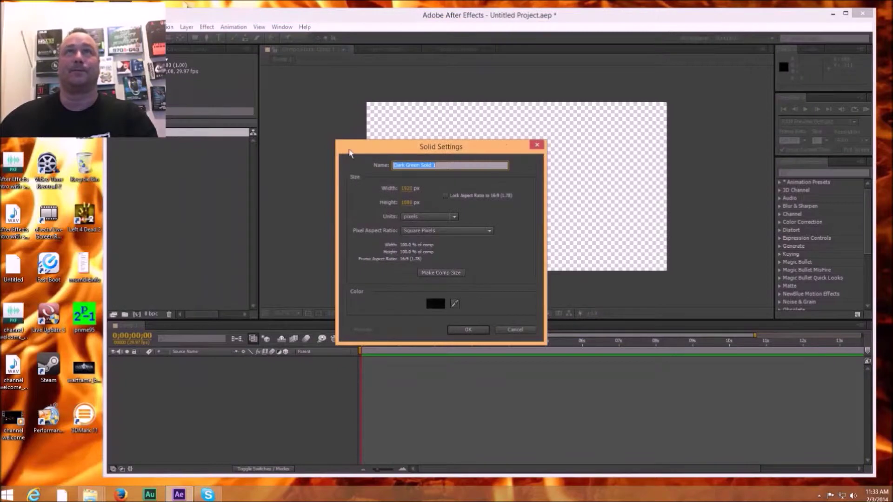
{"action": "key", "text": "BackSpace"}
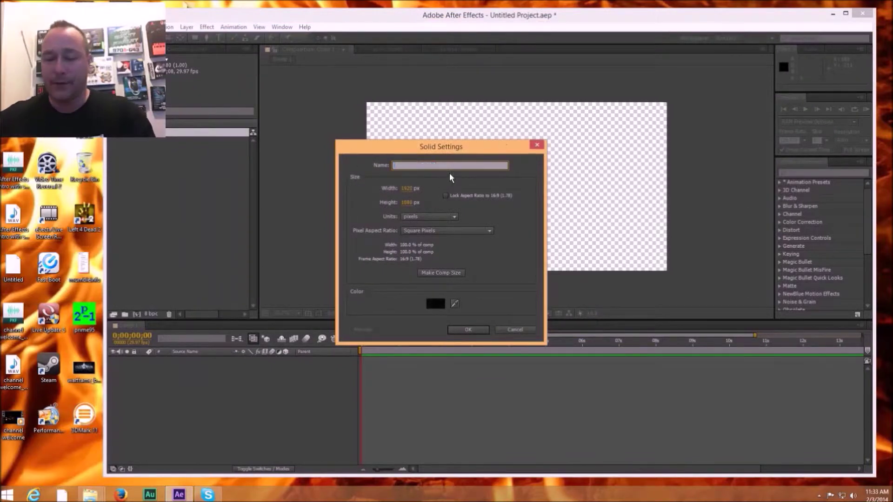
{"action": "type", "text": "bg"}
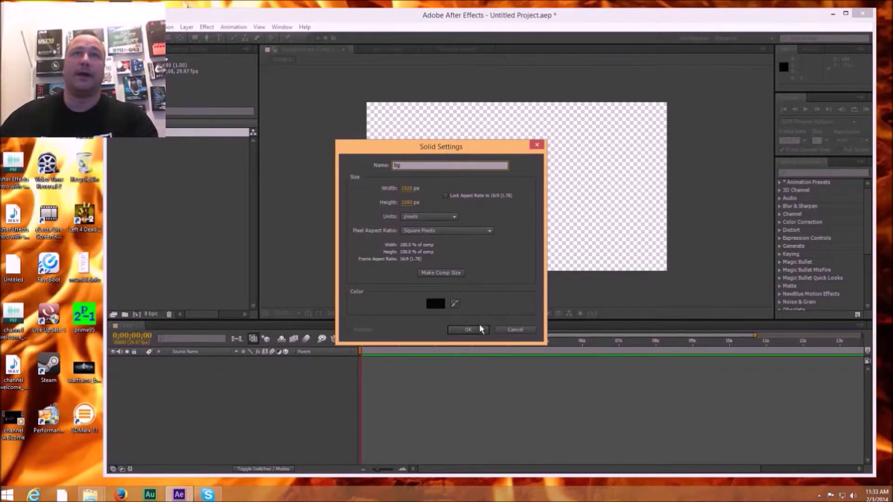
{"action": "left_click", "coordinate": [469, 329]}
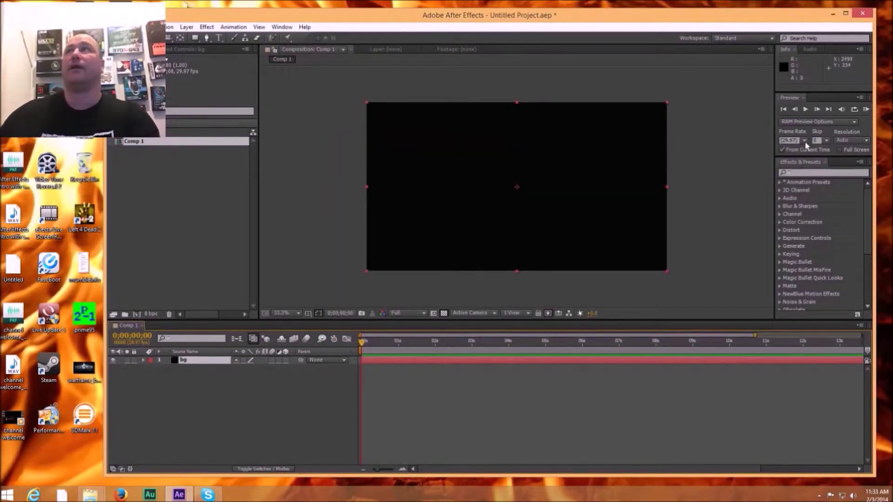
Search the effects for ramp and apply the Ramp effect to the bg layer
{"action": "left_click", "coordinate": [819, 173]}
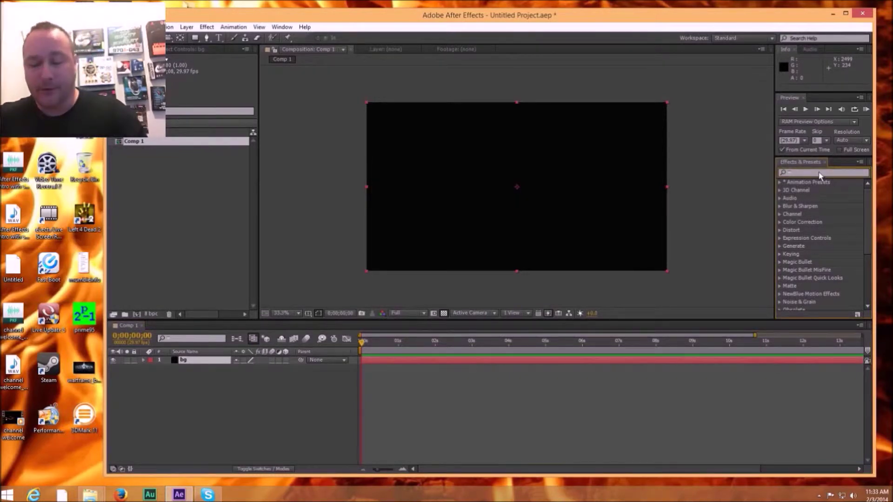
{"action": "type", "text": "ram"}
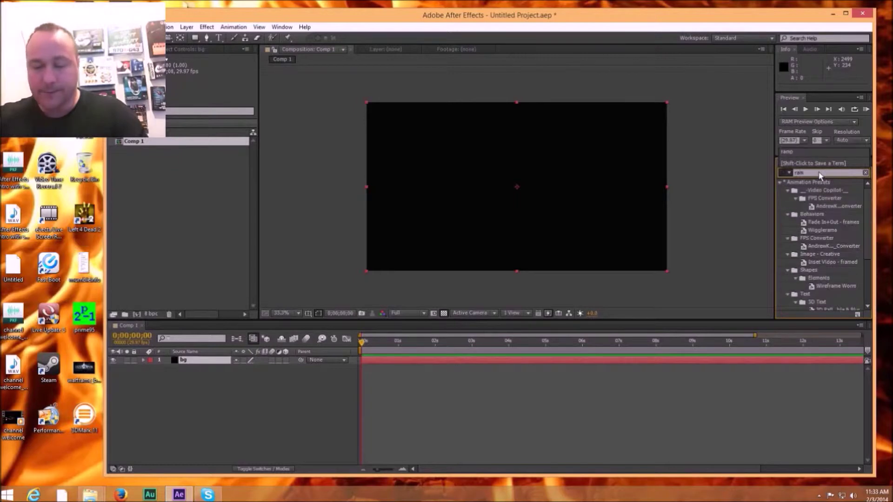
{"action": "type", "text": "p"}
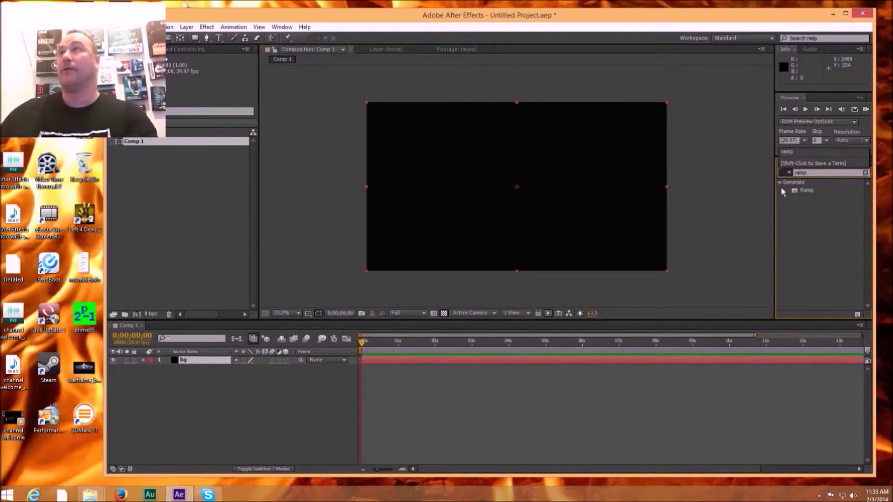
{"action": "left_click_drag", "start_coordinate": [801, 191], "coordinate": [668, 345]}
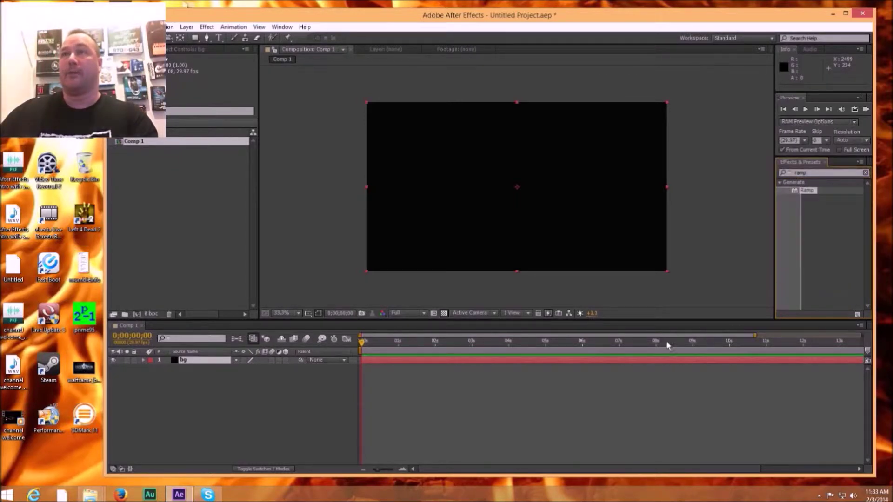
{"action": "left_click_drag", "start_coordinate": [781, 312], "coordinate": [833, 259]}
{"action": "left_click_drag", "start_coordinate": [807, 191], "coordinate": [592, 358]}
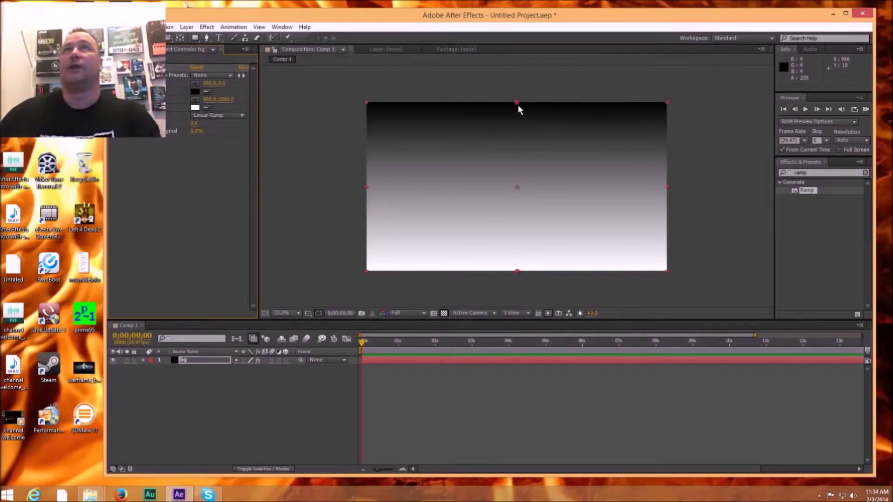
Move the ramp's start and end points toward the middle of the frame and enlarge the bg layer beyond the composition edges
{"action": "left_click_drag", "start_coordinate": [517, 105], "coordinate": [519, 175]}
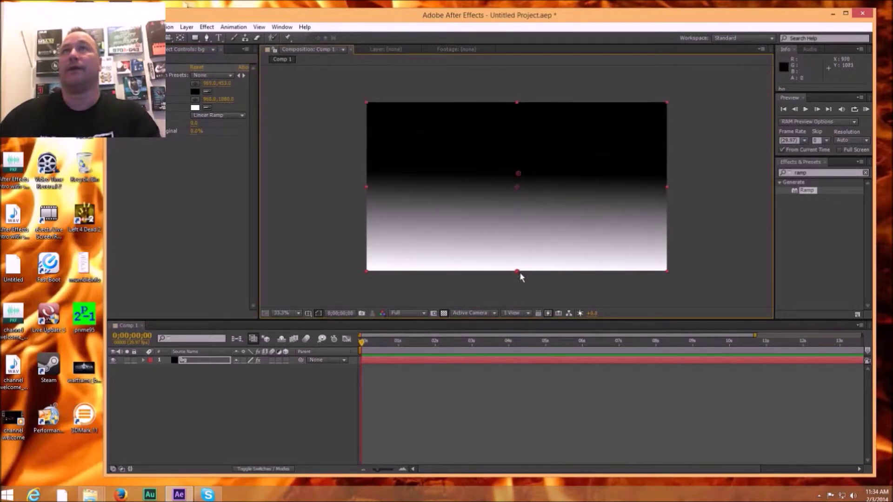
{"action": "left_click_drag", "start_coordinate": [520, 272], "coordinate": [522, 224]}
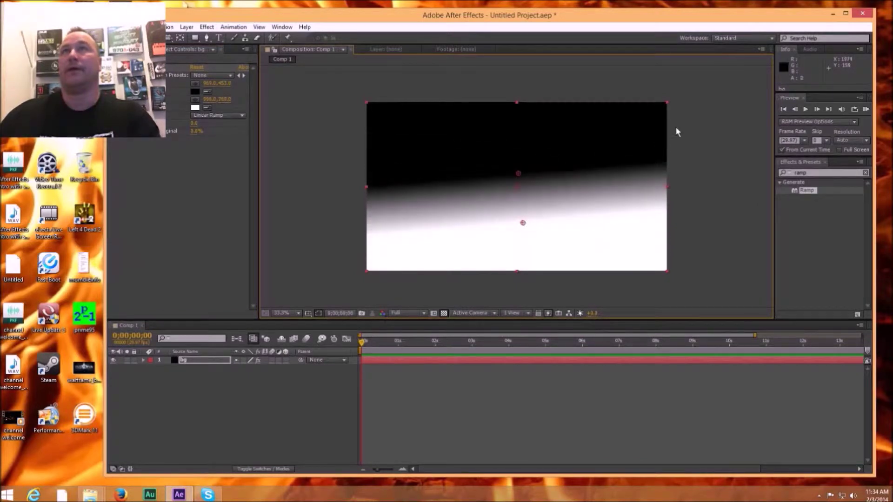
{"action": "left_click_drag", "start_coordinate": [668, 103], "coordinate": [690, 86]}
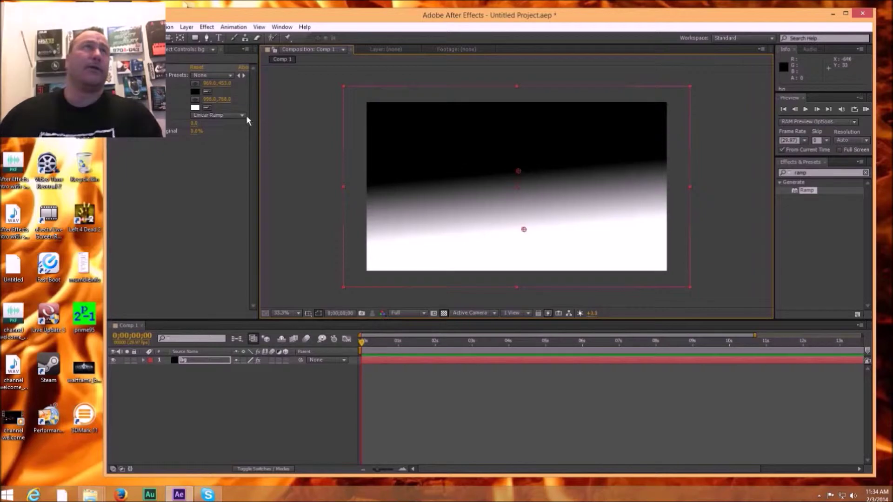
Change the bg layer's ramp shape to Radial Ramp
{"action": "left_click", "coordinate": [221, 166]}
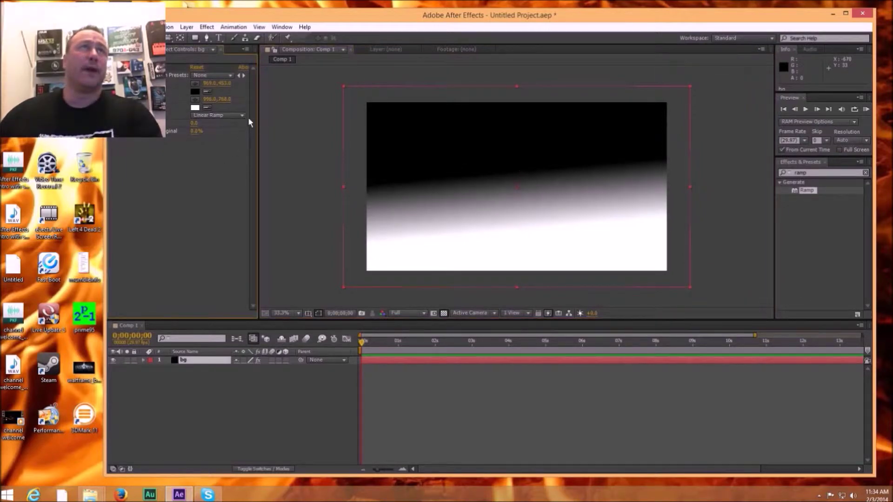
{"action": "left_click", "coordinate": [244, 116]}
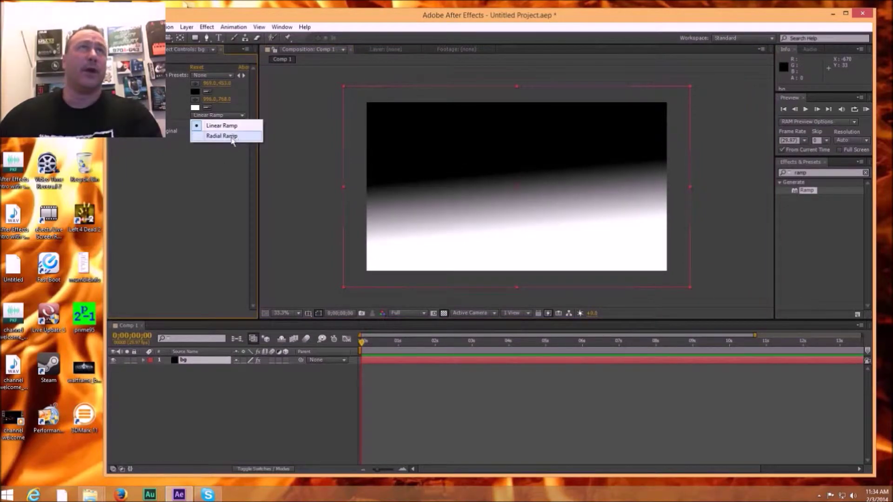
{"action": "left_click", "coordinate": [232, 136]}
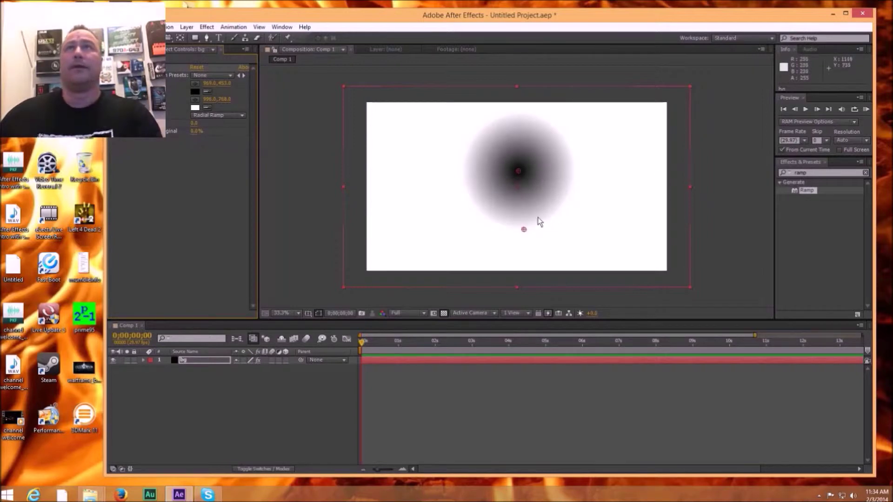
Set the ramp's start color to a medium bluish purple, 6E5AC3
{"action": "left_click", "coordinate": [195, 92]}
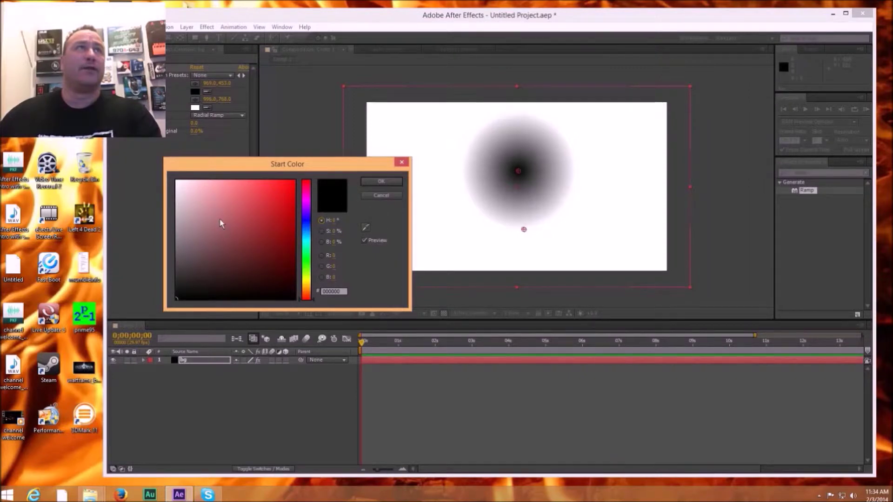
{"action": "left_click", "coordinate": [306, 216]}
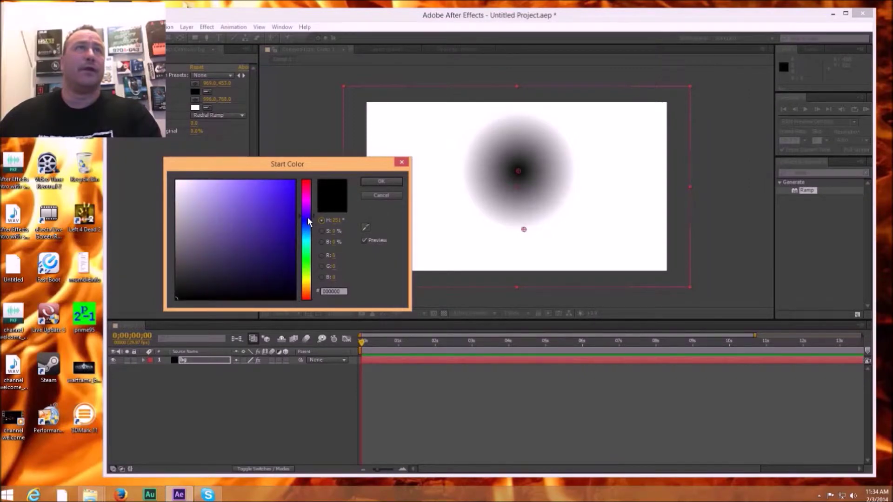
{"action": "left_click", "coordinate": [239, 208]}
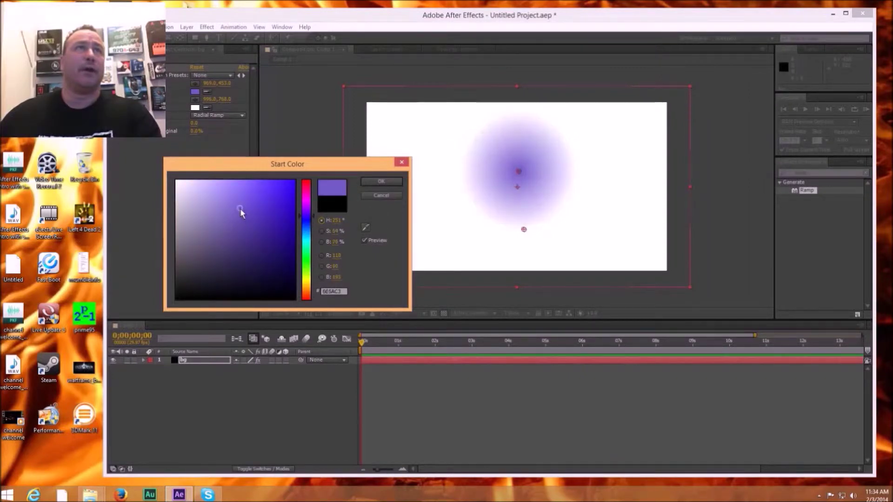
{"action": "left_click", "coordinate": [381, 182]}
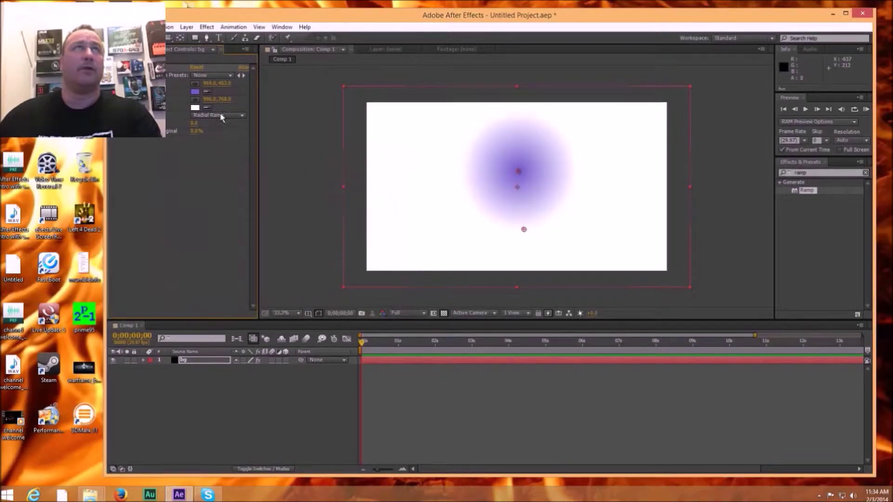
Set the ramp's end color to a very dark navy blue
{"action": "left_click", "coordinate": [195, 107]}
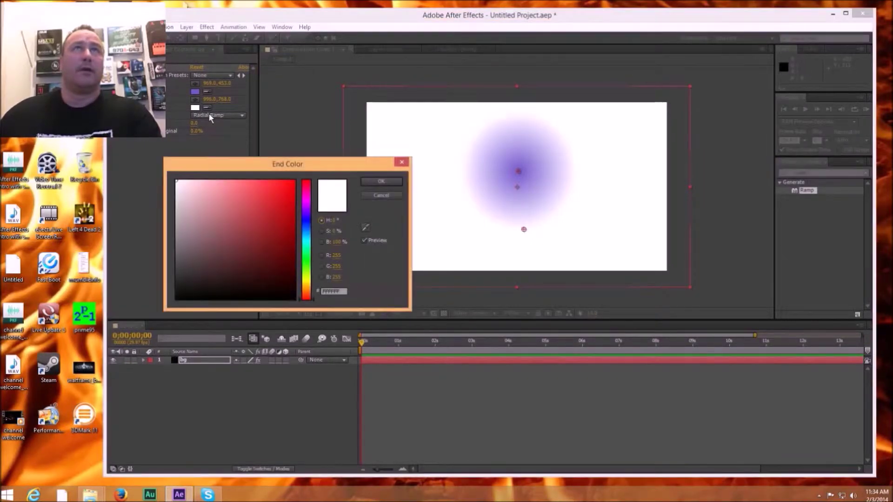
{"action": "left_click", "coordinate": [307, 220]}
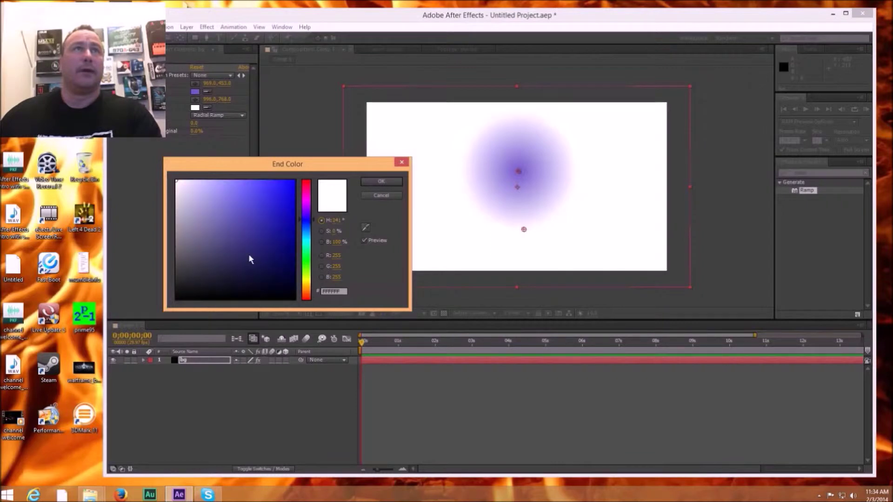
{"action": "left_click", "coordinate": [283, 272]}
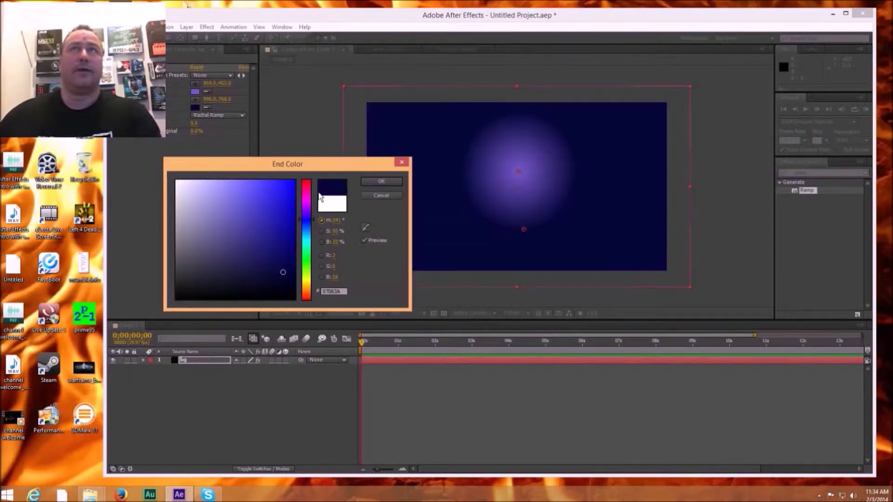
{"action": "left_click", "coordinate": [380, 183]}
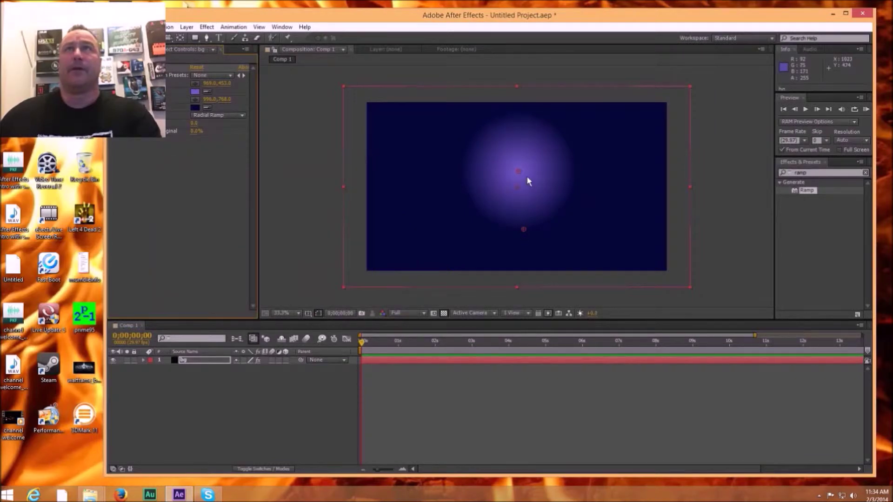
Center the radial ramp's start point at about 959, 546 and move its end point near the lower-right corner, at about 1667, 1046
{"action": "mouse_move", "coordinate": [518, 171]}
{"action": "left_mouse_down"}
{"action": "mouse_move", "coordinate": [510, 197]}
{"action": "mouse_move", "coordinate": [517, 188]}
{"action": "left_mouse_up"}
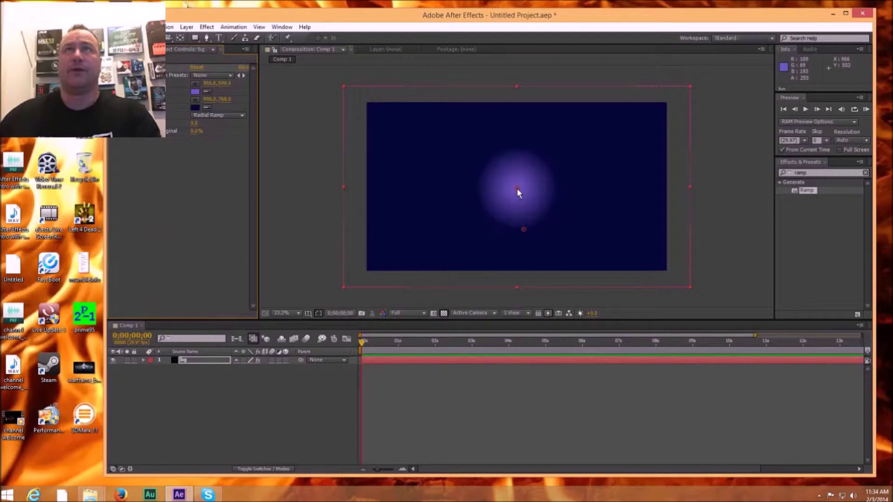
{"action": "left_click_drag", "start_coordinate": [524, 228], "coordinate": [626, 271]}
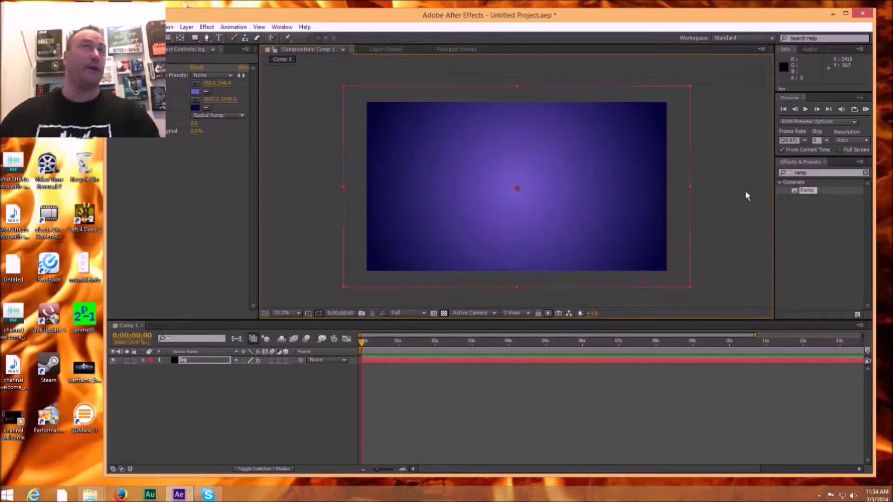
{"action": "left_click", "coordinate": [176, 137]}
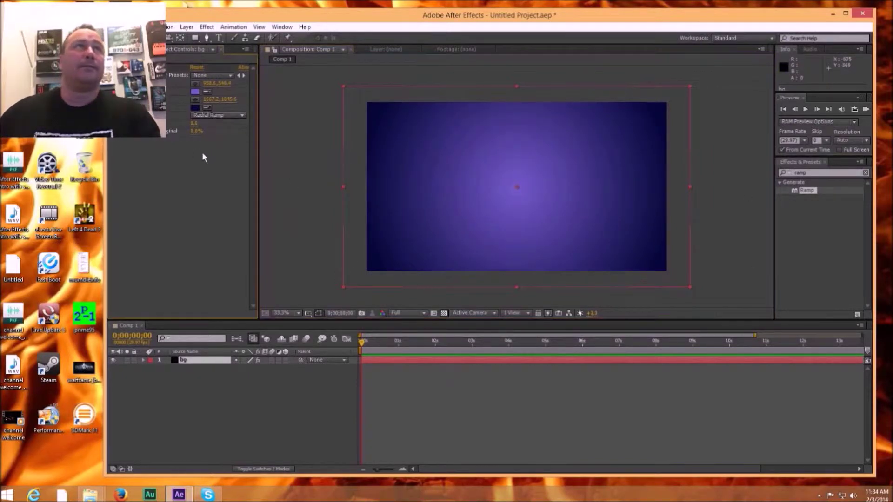
Raise the ramp scatter on the bg layer to about 142
{"action": "left_click_drag", "start_coordinate": [236, 19], "coordinate": [300, 20]}
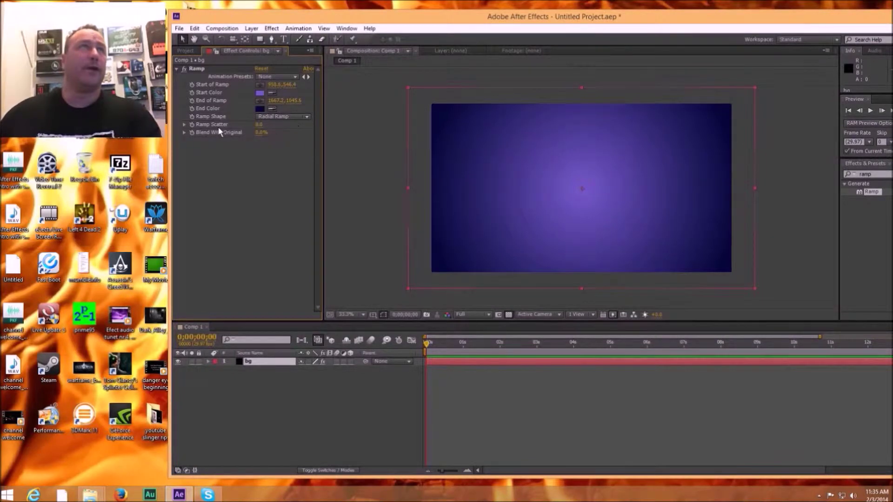
{"action": "left_click_drag", "start_coordinate": [258, 124], "coordinate": [431, 133]}
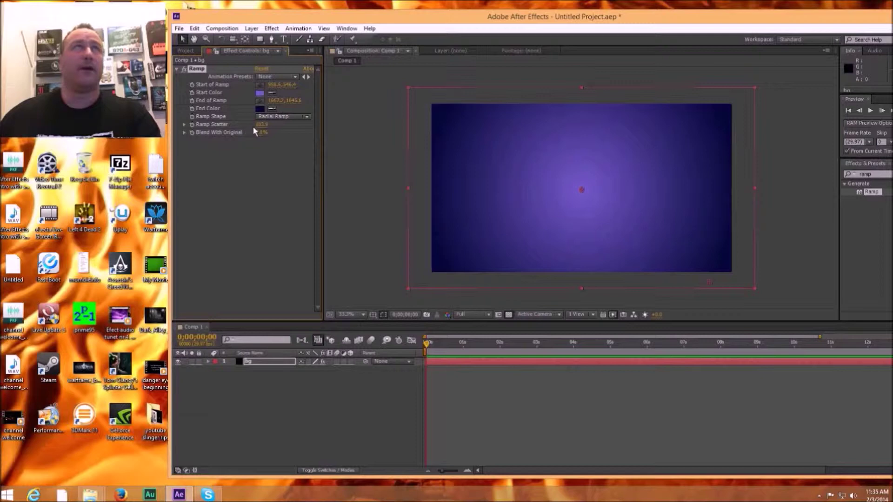
{"action": "left_click_drag", "start_coordinate": [262, 125], "coordinate": [420, 123]}
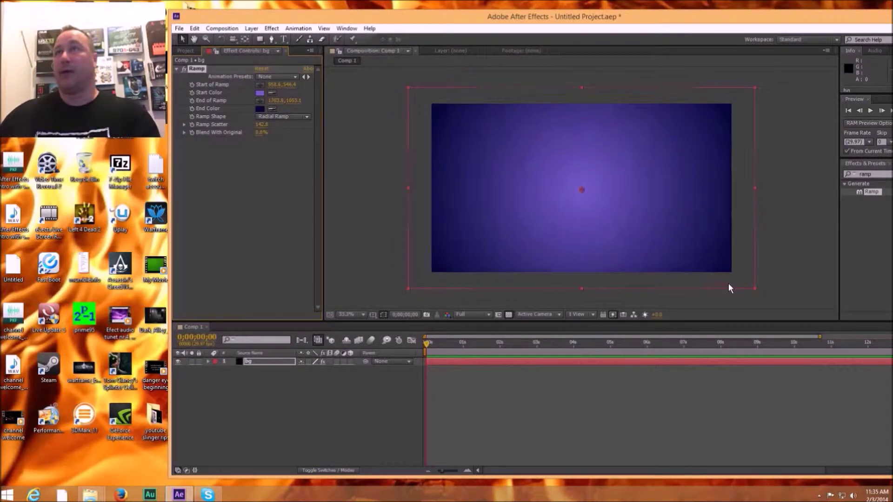
Move the ramp's end point out to about 1852, 1073 and set its blend with original to about 13%
{"action": "left_click_drag", "start_coordinate": [739, 289], "coordinate": [745, 287]}
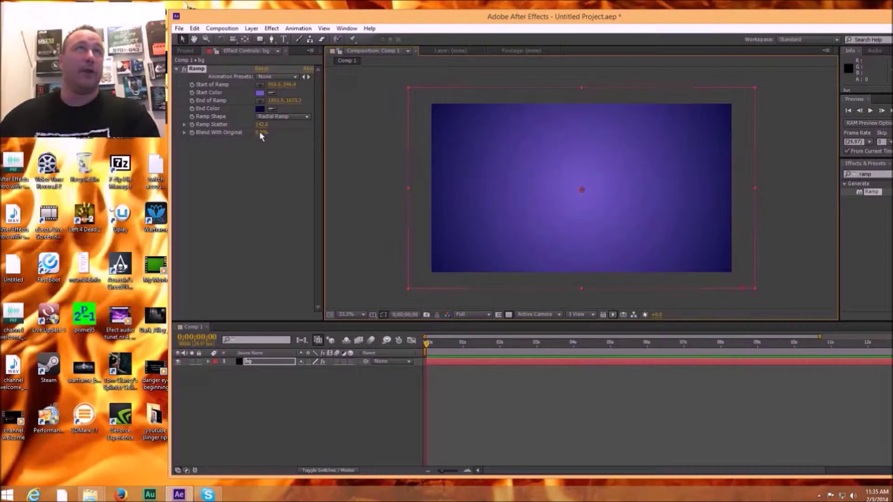
{"action": "left_click_drag", "start_coordinate": [259, 132], "coordinate": [266, 132]}
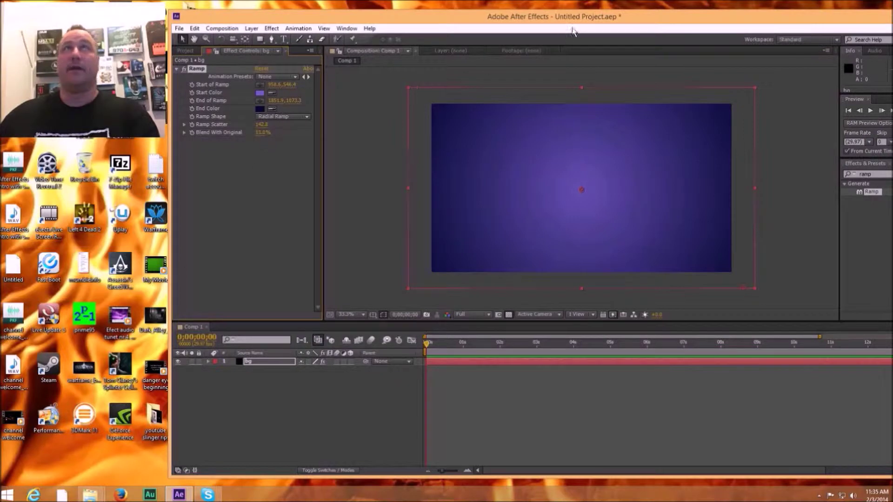
{"action": "left_click_drag", "start_coordinate": [647, 20], "coordinate": [562, 18]}
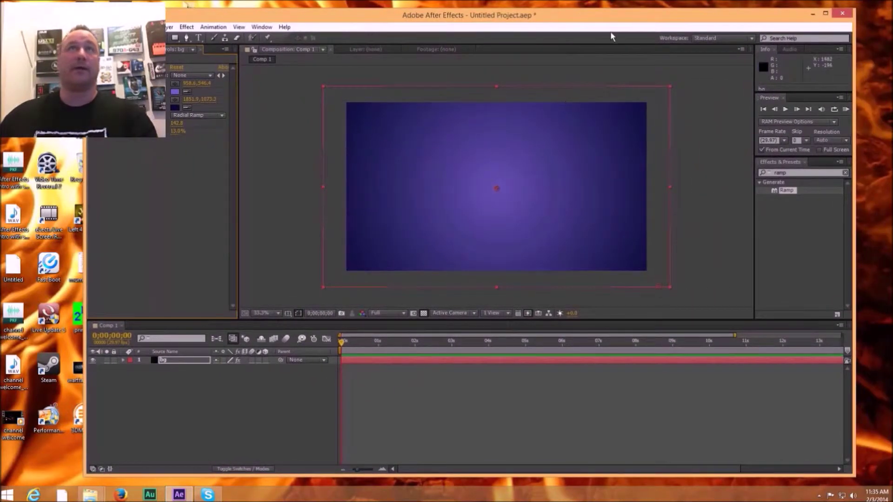
{"action": "left_click", "coordinate": [702, 157]}
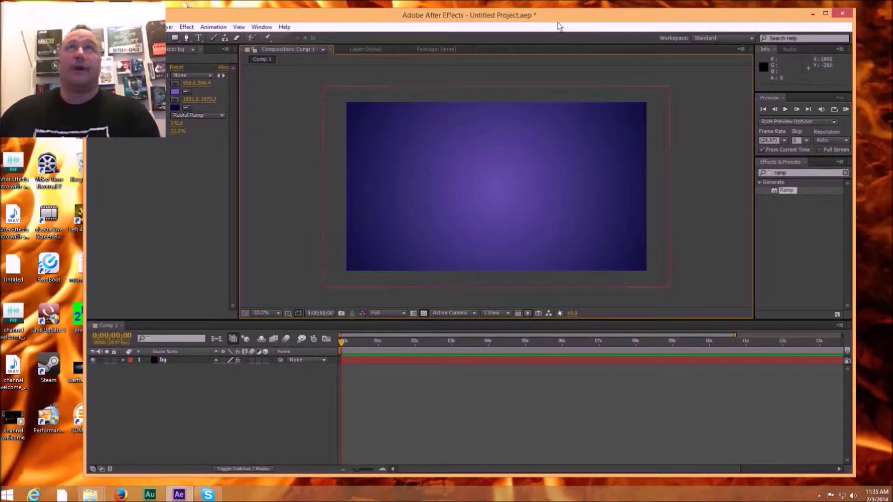
Create a new comp-sized solid layer named spectrum1
{"action": "left_click_drag", "start_coordinate": [553, 14], "coordinate": [602, 15]}
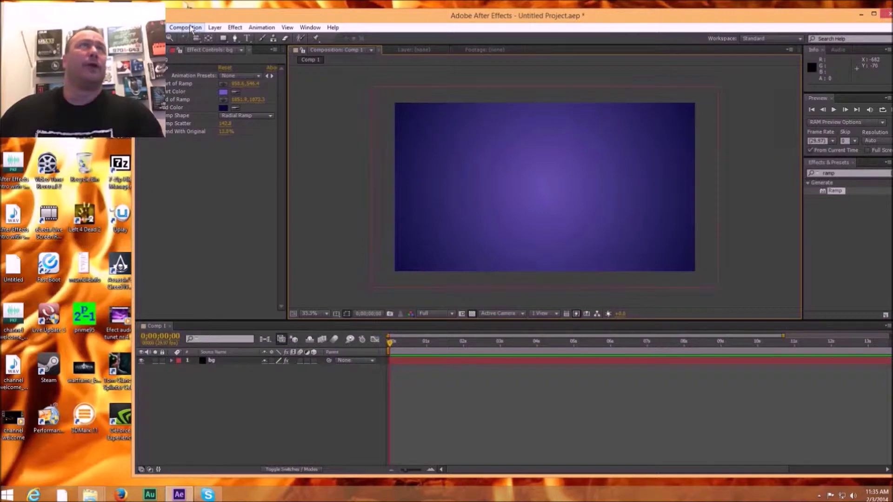
{"action": "left_click", "coordinate": [214, 28]}
{"action": "mouse_move", "coordinate": [238, 39]}
{"action": "left_click", "coordinate": [413, 52]}
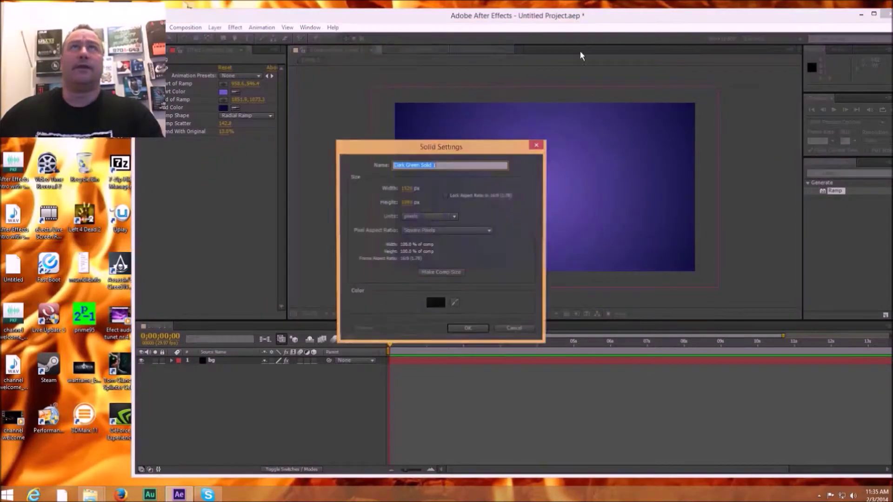
{"action": "key", "text": "BackSpace"}
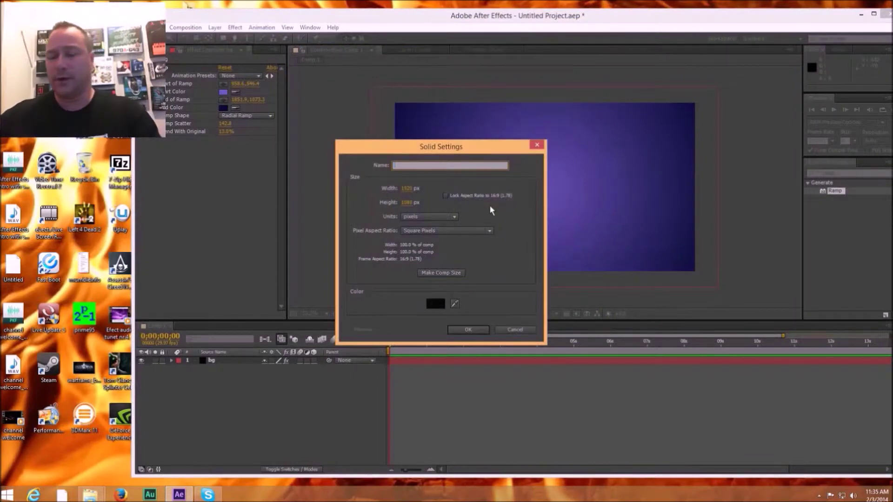
{"action": "type", "text": "spectrum 1"}
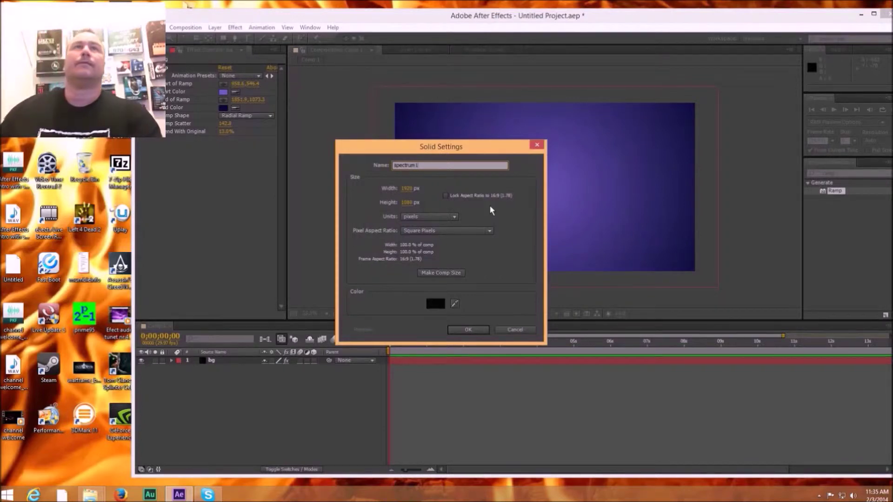
{"action": "left_click", "coordinate": [458, 330]}
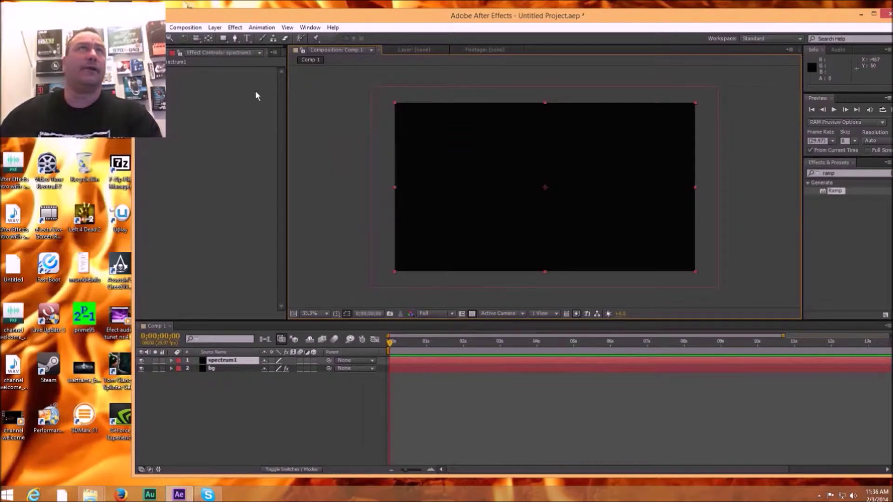
Apply the Audio Spectrum generate effect to the spectrum1 layer
{"action": "left_click", "coordinate": [234, 28]}
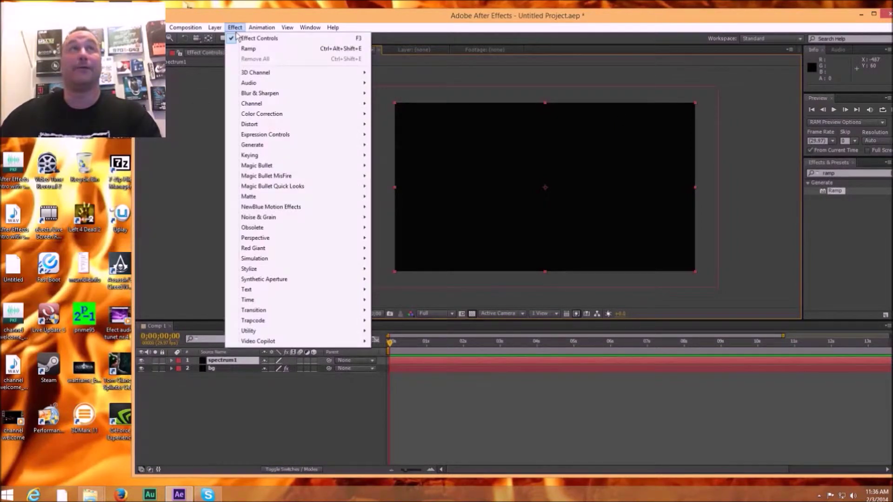
{"action": "mouse_move", "coordinate": [255, 145]}
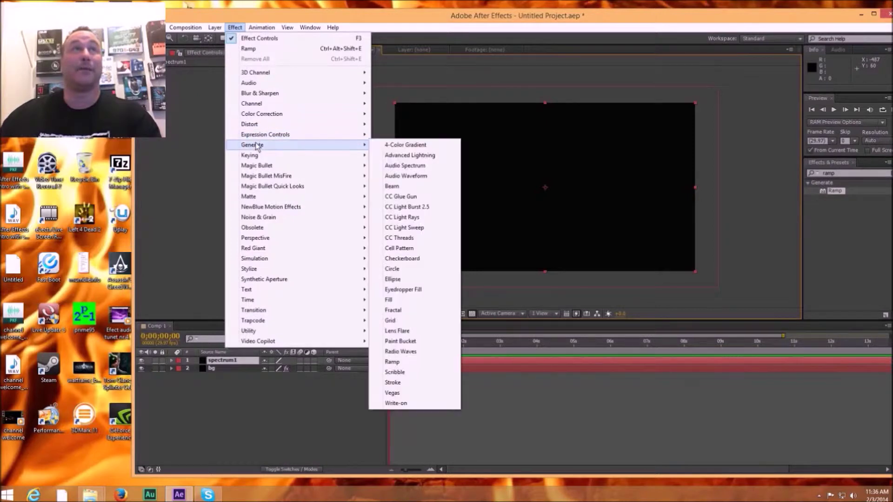
{"action": "left_click", "coordinate": [414, 168]}
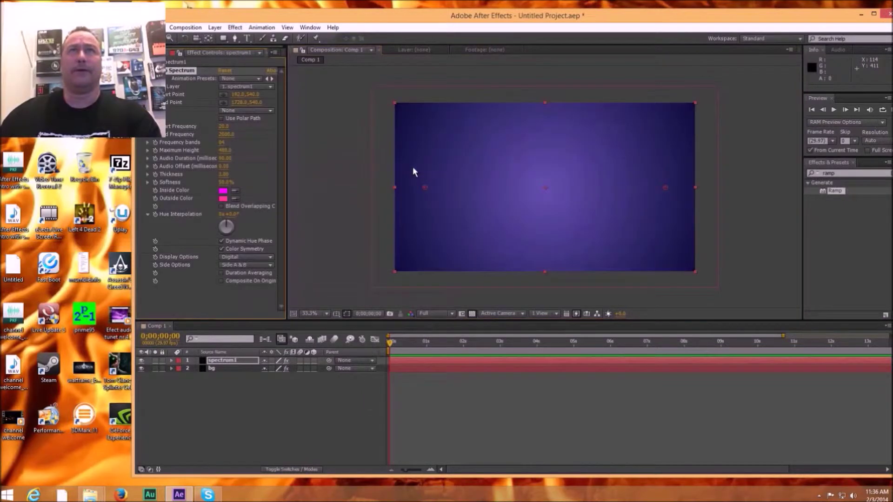
{"action": "left_click", "coordinate": [318, 187]}
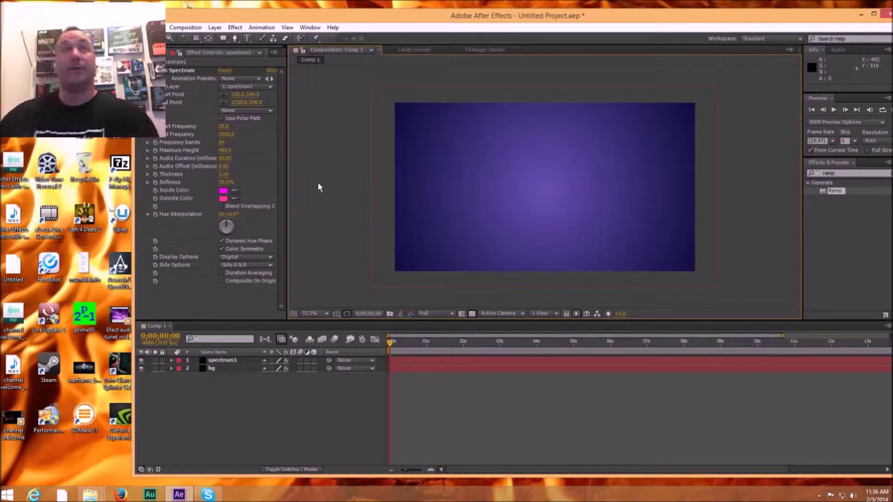
Import the audio file The_Wrong_Way.mp3 into the project
{"action": "left_click_drag", "start_coordinate": [406, 19], "coordinate": [450, 19]}
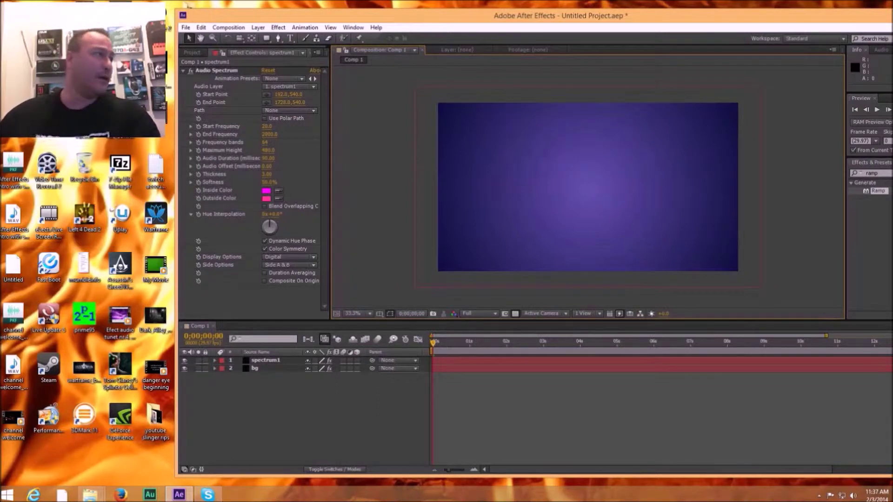
{"action": "left_click_drag", "start_coordinate": [1, 298], "coordinate": [1, 279]}
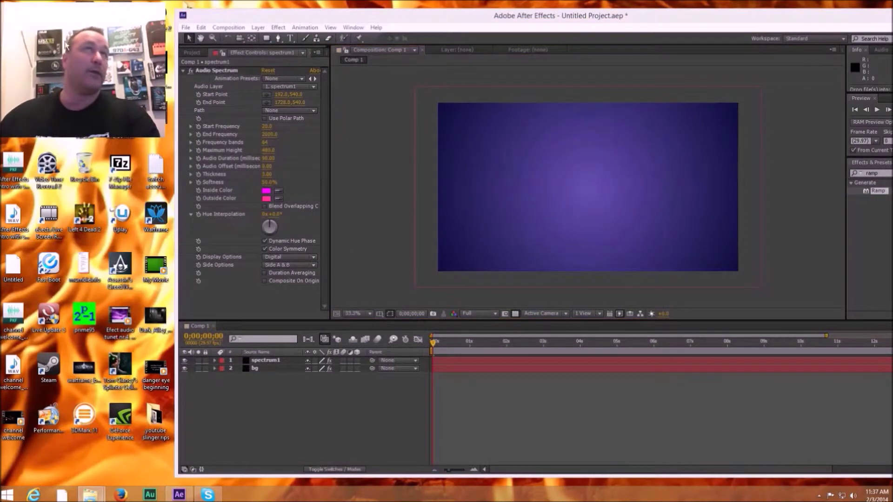
{"action": "left_click", "coordinate": [192, 52]}
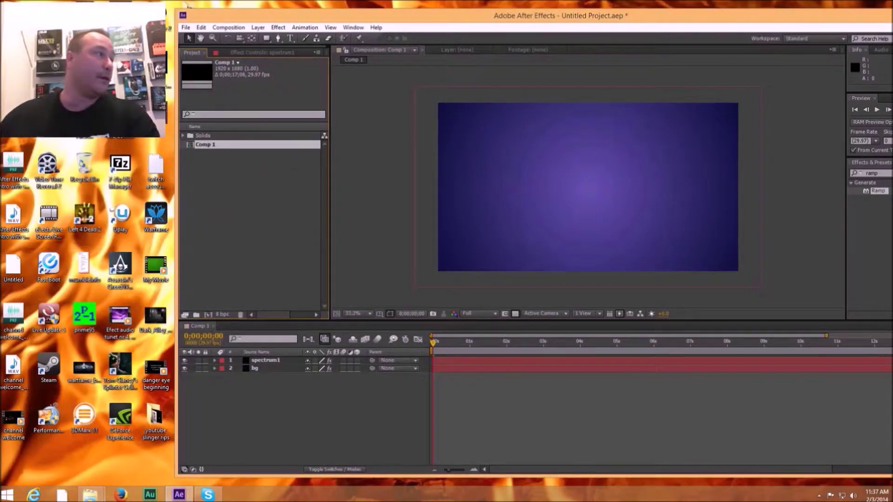
{"action": "left_click_drag", "start_coordinate": [1, 218], "coordinate": [263, 237]}
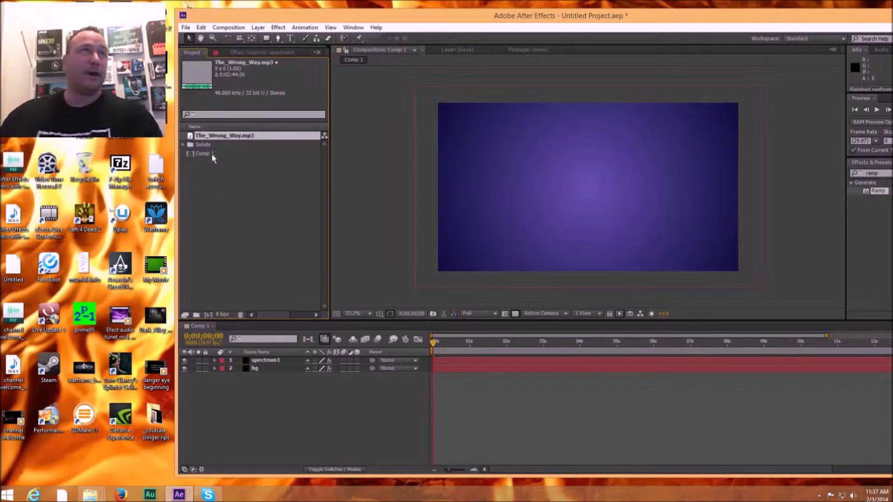
Add The_Wrong_Way.mp3 to Comp 1 as a layer below bg
{"action": "left_click", "coordinate": [252, 188]}
{"action": "left_click_drag", "start_coordinate": [232, 134], "coordinate": [300, 402]}
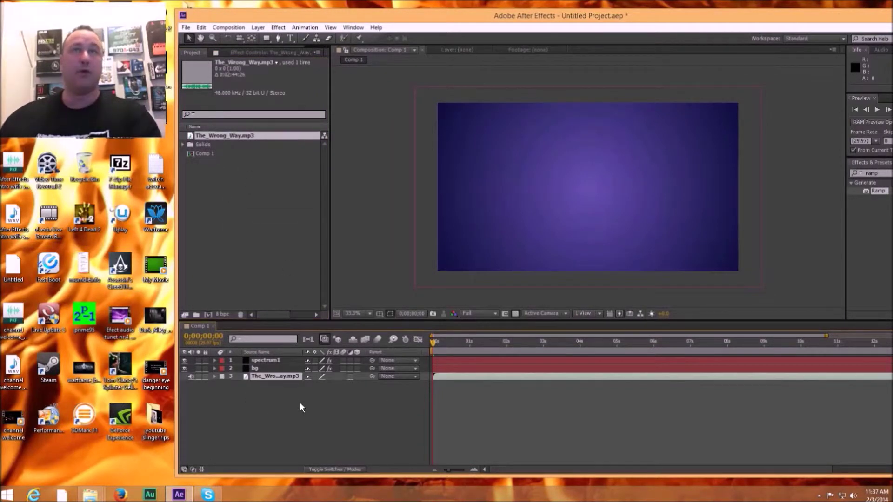
{"action": "left_click_drag", "start_coordinate": [635, 16], "coordinate": [585, 12]}
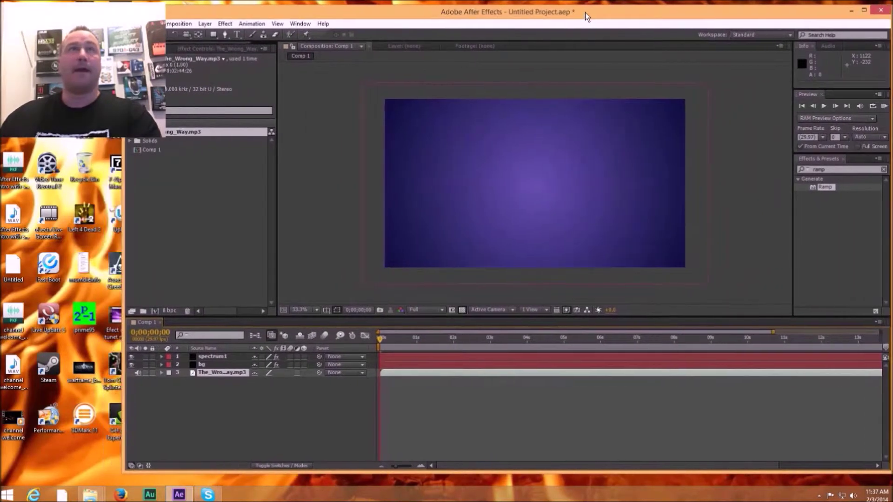
Change the outside color of spectrum1's Audio Spectrum effect to a saturated blue
{"action": "left_click", "coordinate": [447, 357]}
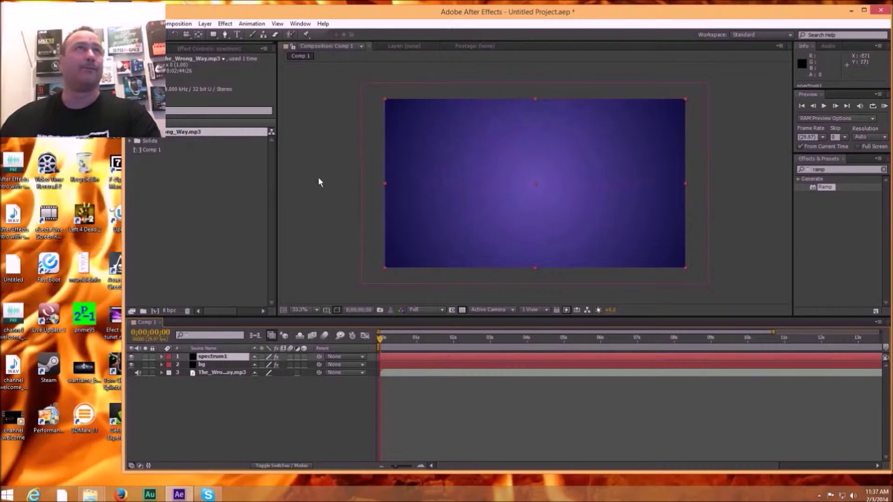
{"action": "left_click", "coordinate": [250, 48]}
{"action": "left_click_drag", "start_coordinate": [347, 10], "coordinate": [431, 12]}
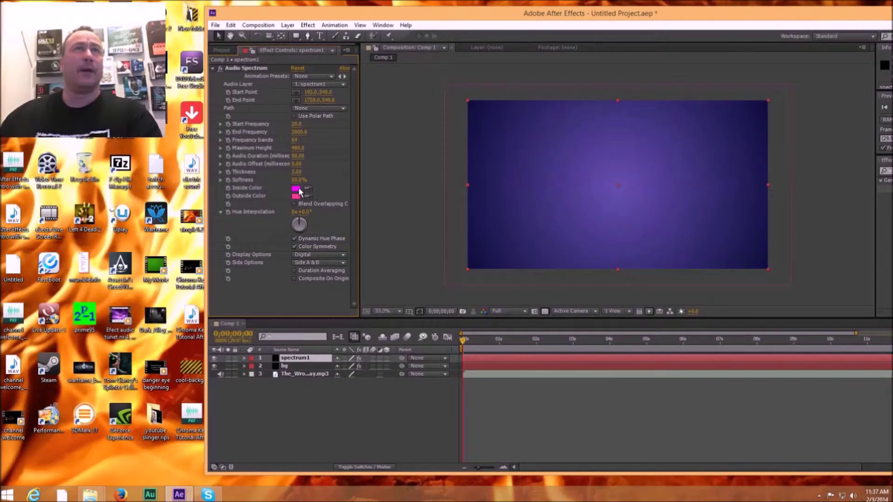
{"action": "left_click", "coordinate": [297, 196]}
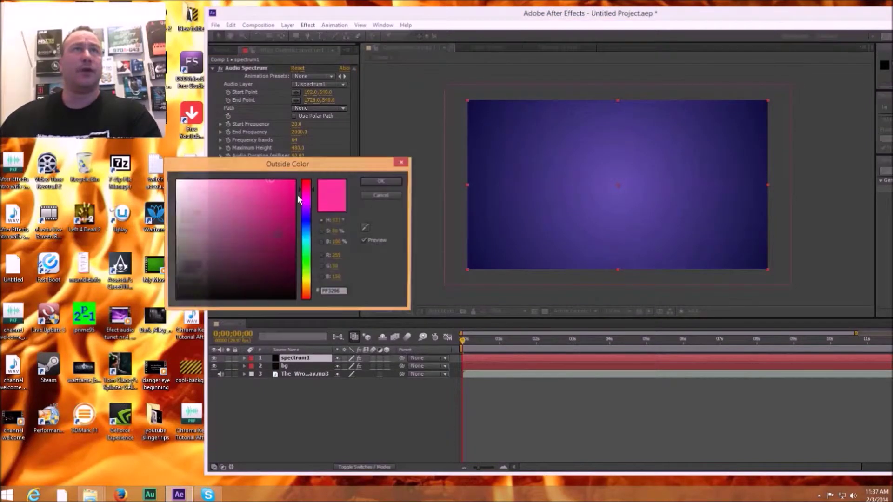
{"action": "left_click", "coordinate": [308, 223]}
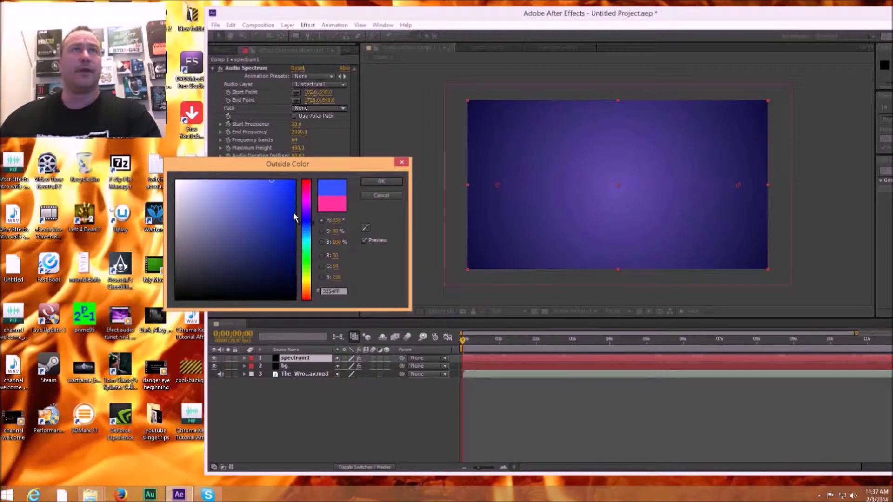
{"action": "left_click", "coordinate": [293, 205]}
{"action": "left_click", "coordinate": [381, 182]}
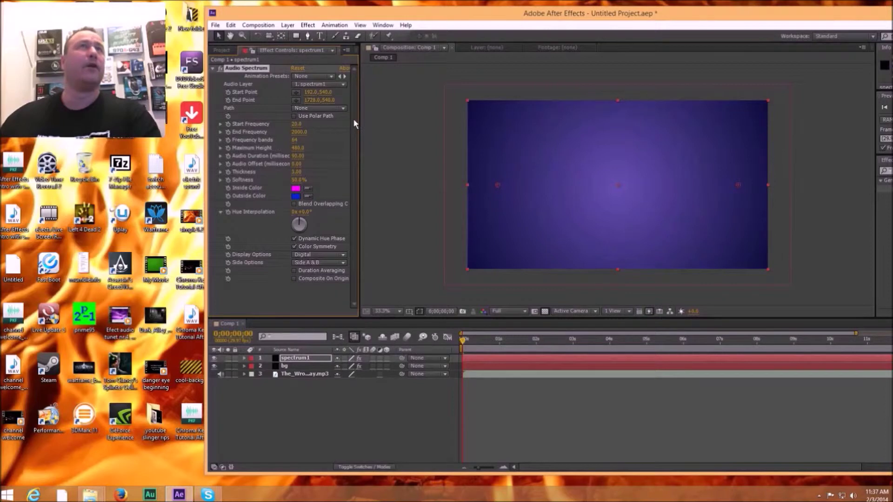
Set the Audio Spectrum's start frequency to 5 and use The_Wrong_Way.mp3 as its audio layer
{"action": "type", "text": "5"}
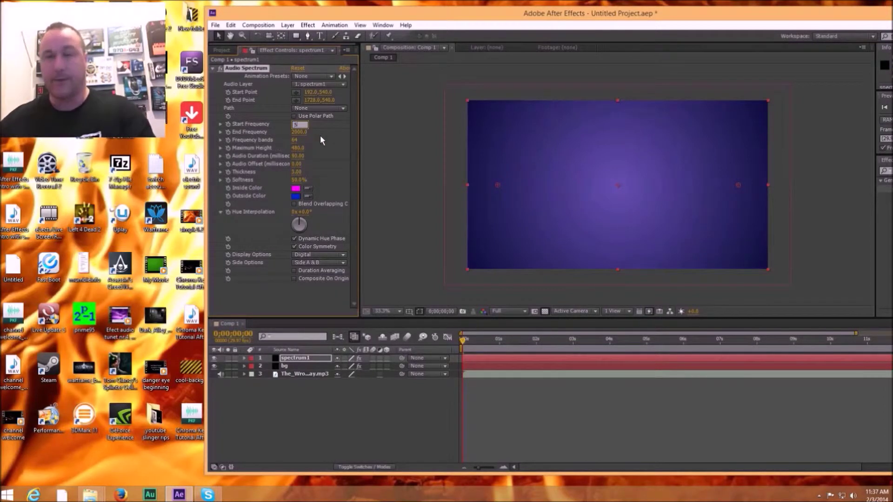
{"action": "left_click", "coordinate": [391, 158]}
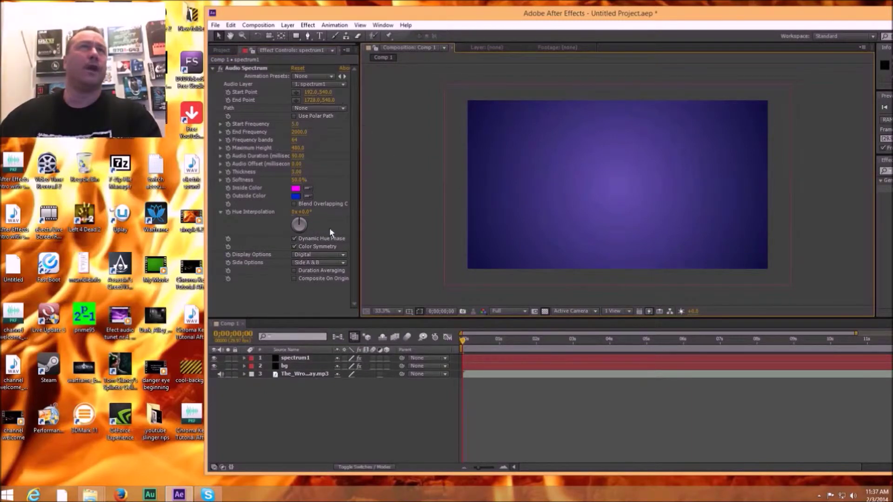
{"action": "left_click", "coordinate": [343, 84]}
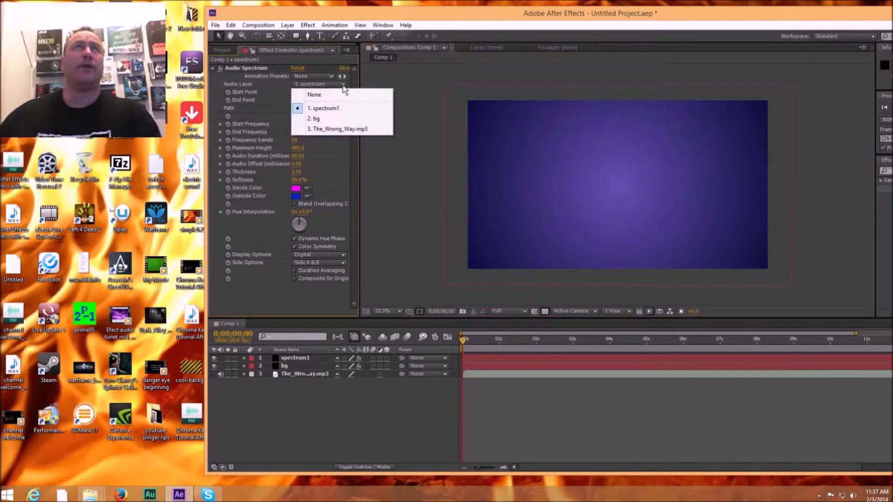
{"action": "left_click", "coordinate": [337, 130]}
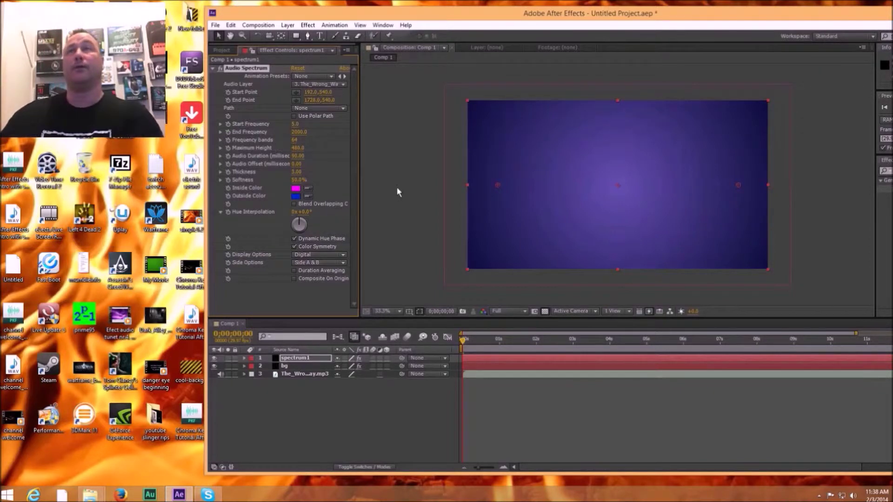
{"action": "left_click_drag", "start_coordinate": [552, 17], "coordinate": [520, 15]}
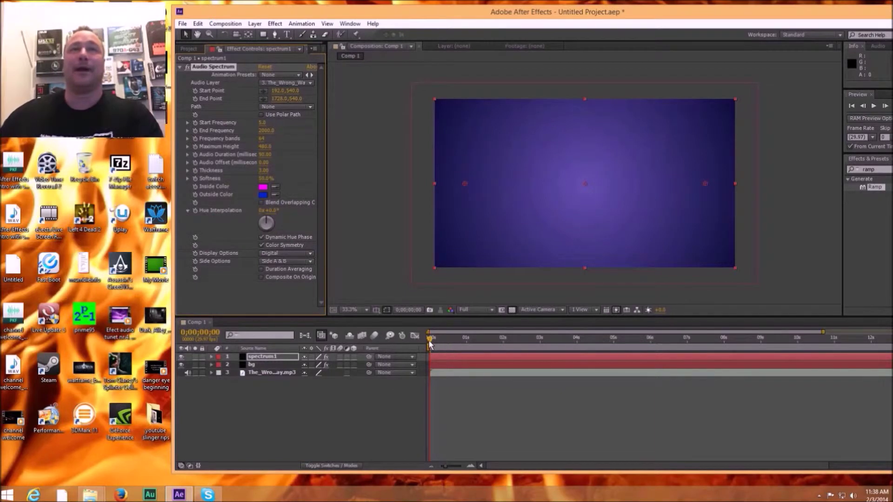
Preview the spectrum up to 0;00;02;21 in the timeline and raise its thickness to about 39.7
{"action": "left_click_drag", "start_coordinate": [435, 348], "coordinate": [438, 341]}
{"action": "key", "text": "space"}
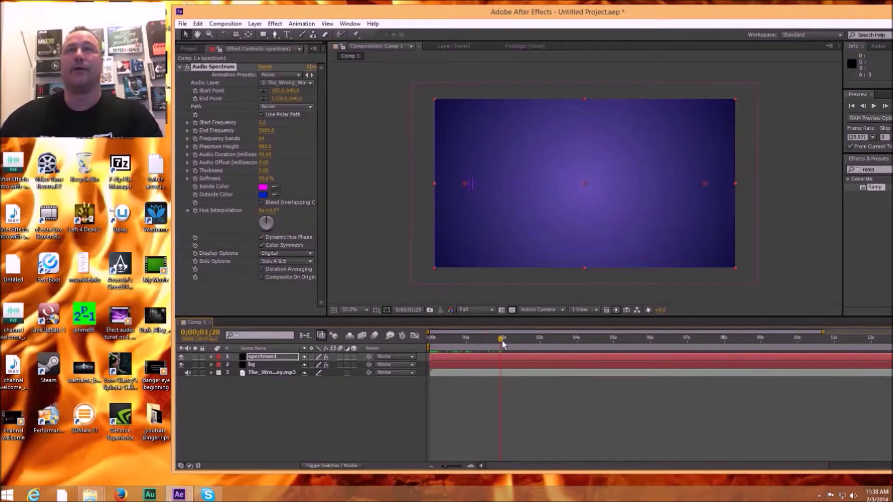
{"action": "left_click_drag", "start_coordinate": [503, 343], "coordinate": [591, 357]}
{"action": "left_click", "coordinate": [594, 339]}
{"action": "left_click_drag", "start_coordinate": [599, 344], "coordinate": [529, 345]}
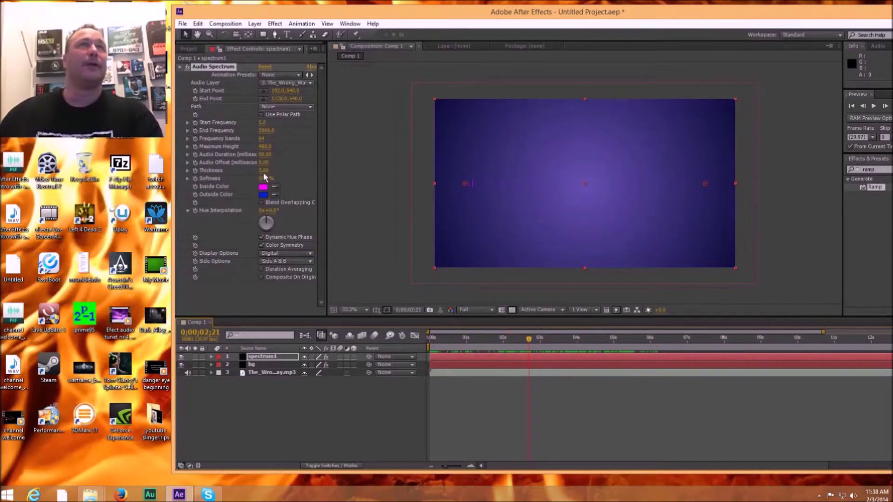
{"action": "left_click_drag", "start_coordinate": [263, 176], "coordinate": [408, 184]}
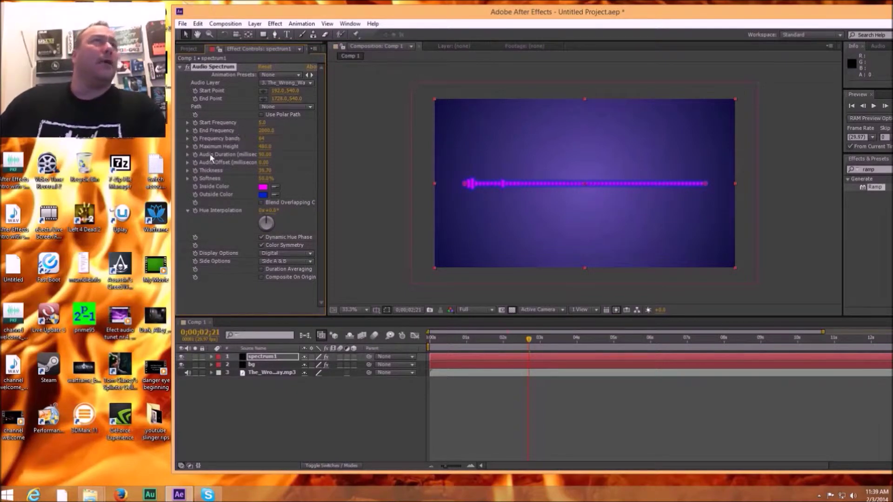
Raise the Audio Spectrum's maximum height to about 3270 and scrub the timeline back to 0;00;01;00
{"action": "left_click", "coordinate": [258, 147]}
{"action": "left_click_drag", "start_coordinate": [261, 146], "coordinate": [336, 149]}
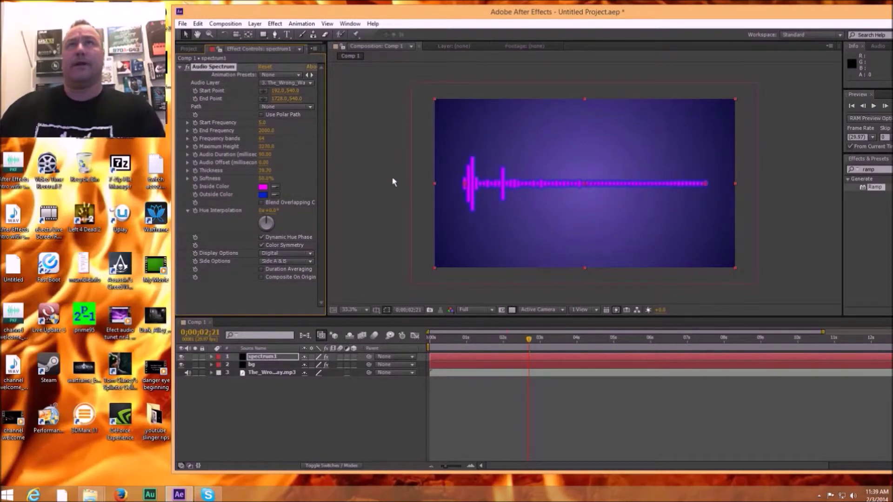
{"action": "left_click_drag", "start_coordinate": [534, 343], "coordinate": [467, 364]}
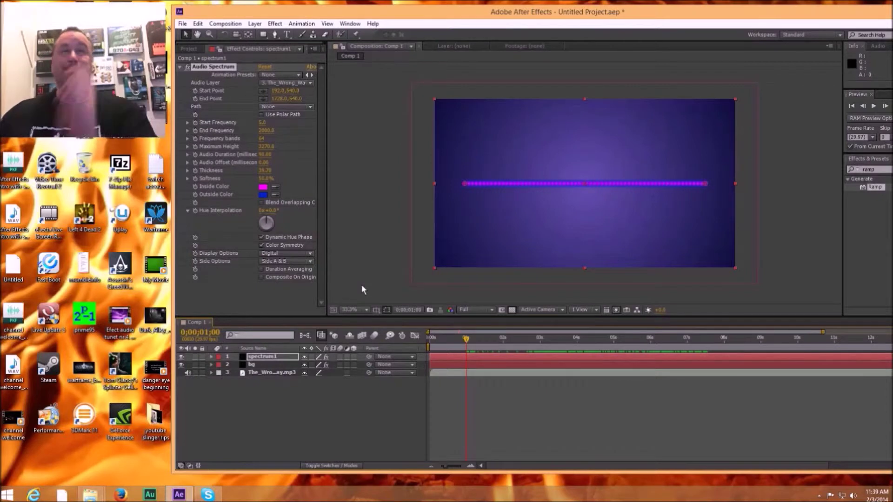
Set the Audio Spectrum's hue interpolation to about 62° and preview the colors, ending at 0;00;00;27 in the timeline
{"action": "left_click_drag", "start_coordinate": [258, 224], "coordinate": [281, 228]}
{"action": "left_click_drag", "start_coordinate": [470, 339], "coordinate": [598, 342]}
{"action": "left_click", "coordinate": [462, 338]}
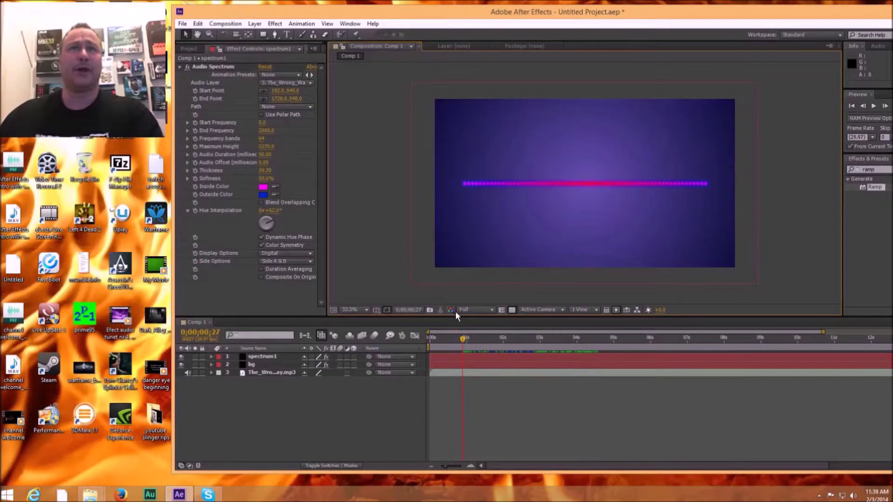
Duplicate the spectrum1 layer in Comp 1
{"action": "left_click", "coordinate": [474, 356]}
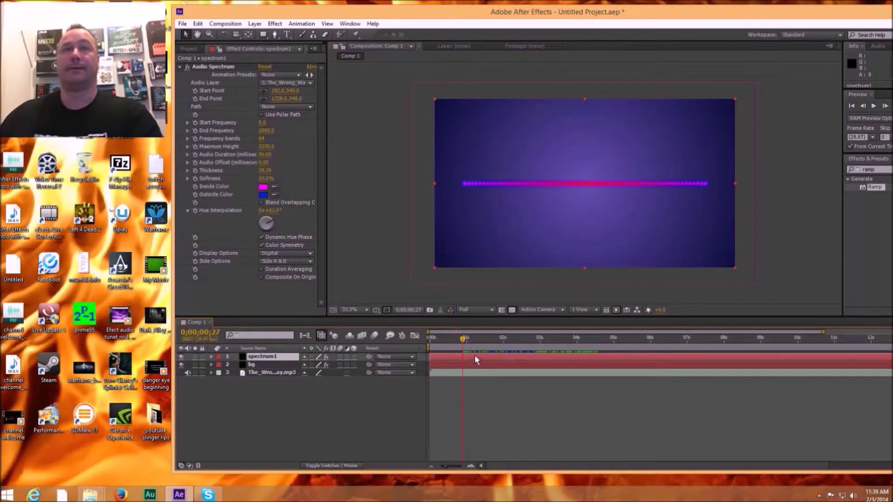
{"action": "double_click", "coordinate": [476, 356]}
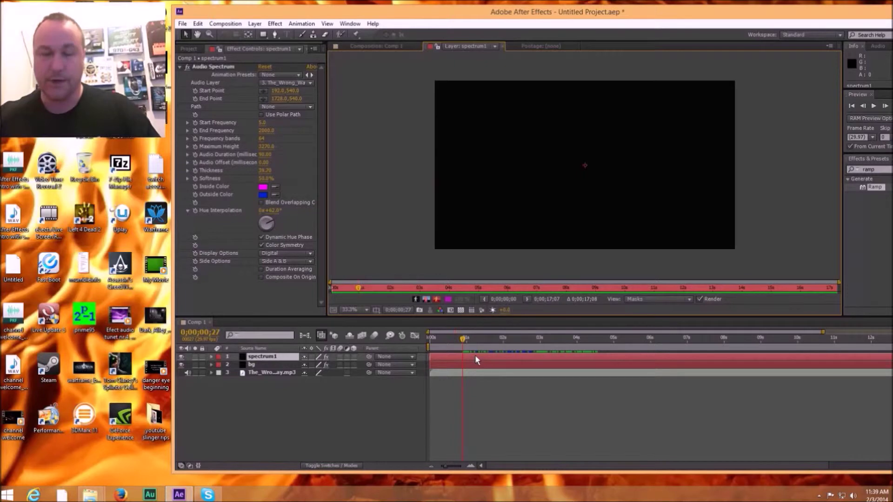
{"action": "key", "text": "ctrl+d"}
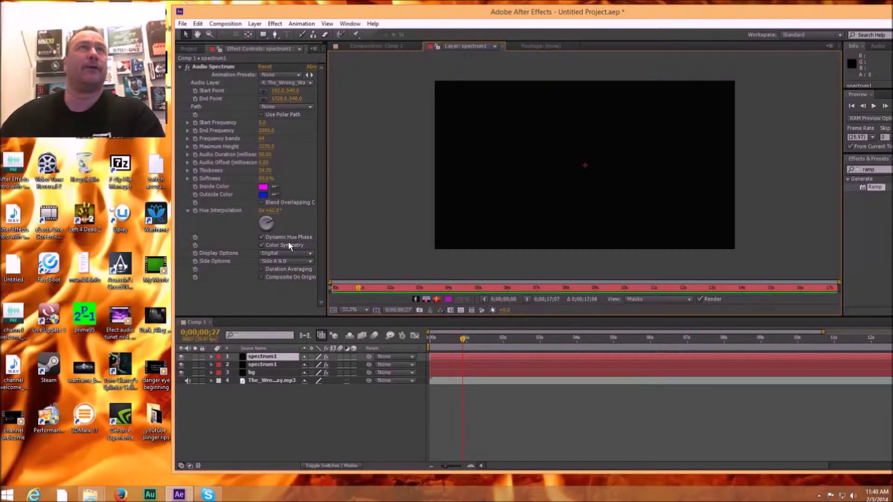
Reduce the Audio Spectrum thickness of the upper spectrum1 copy to about 1.7
{"action": "left_click", "coordinate": [267, 170]}
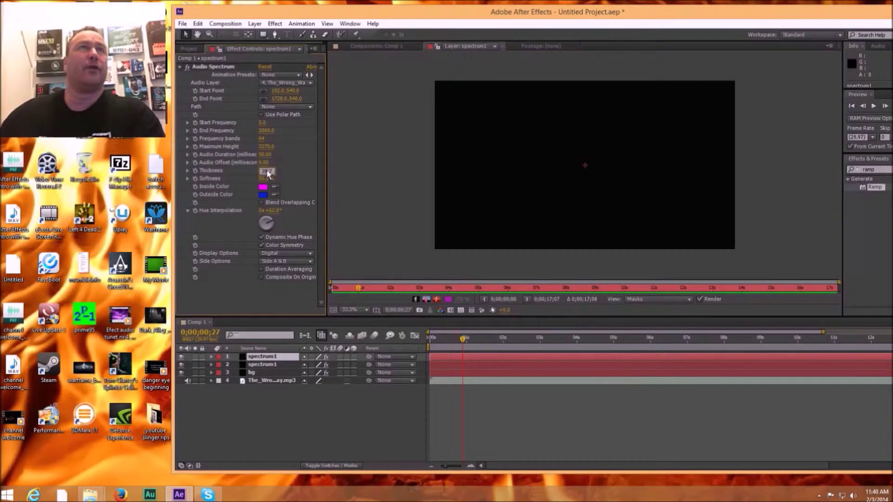
{"action": "type", "text": "29.7"}
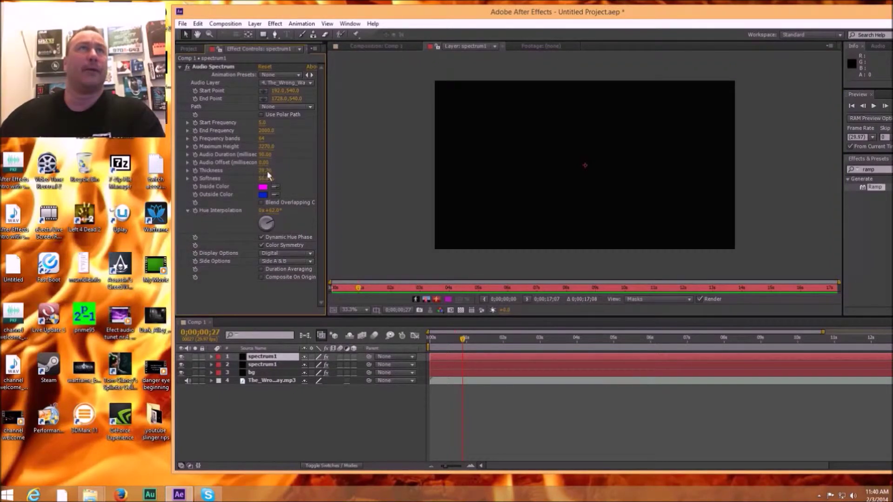
{"action": "key", "text": "Return"}
{"action": "left_click_drag", "start_coordinate": [168, 171], "coordinate": [85, 169]}
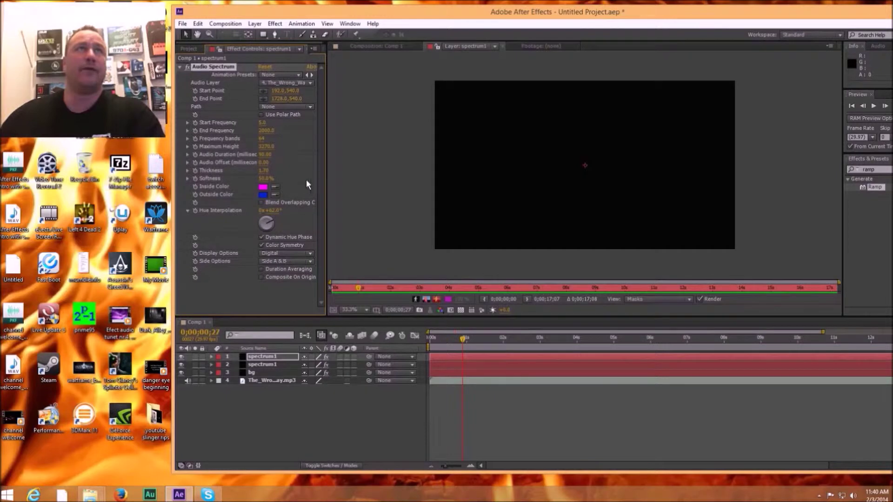
Bring Comp 1 back into the viewer and return to the upper spectrum1 layer's effect settings
{"action": "left_click", "coordinate": [290, 220]}
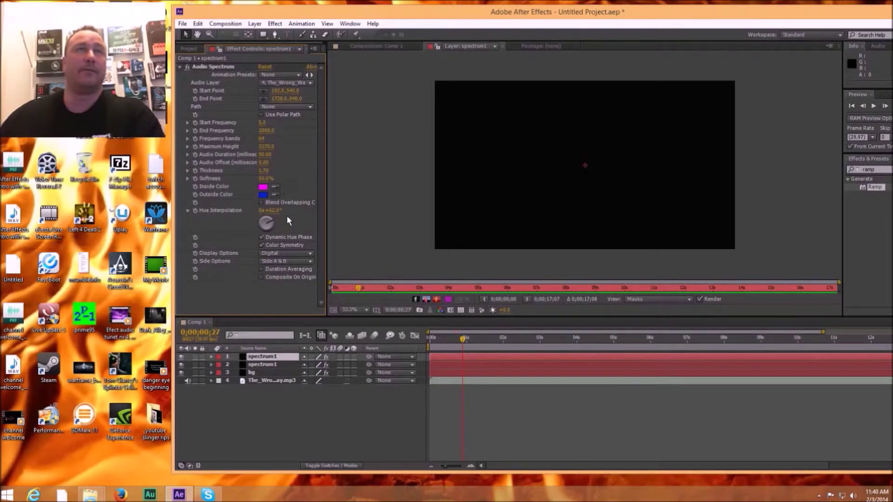
{"action": "left_click", "coordinate": [186, 47]}
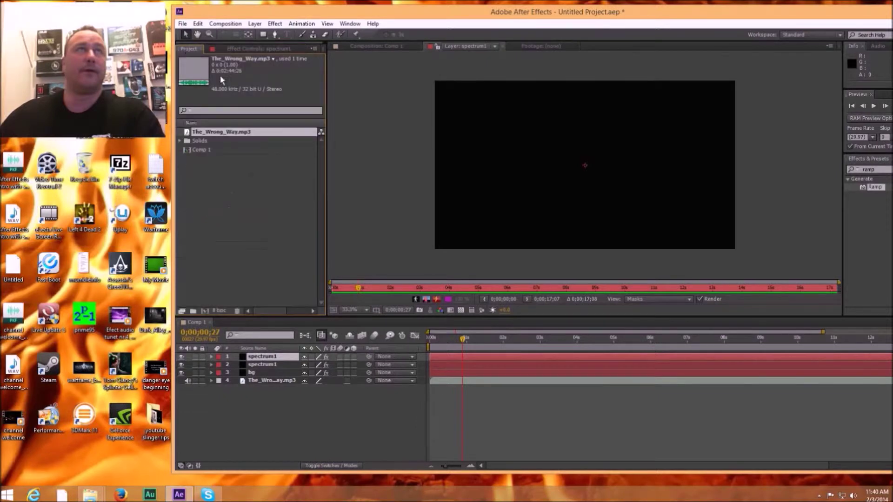
{"action": "double_click", "coordinate": [200, 150]}
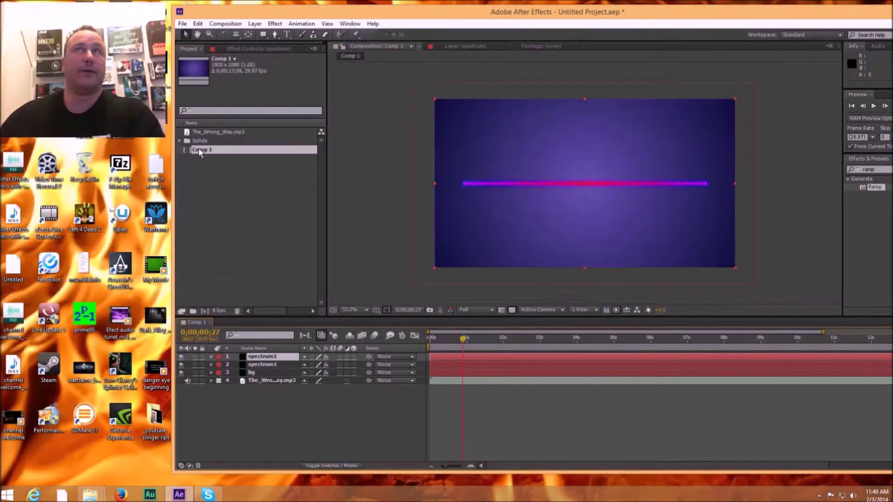
{"action": "left_click", "coordinate": [250, 50]}
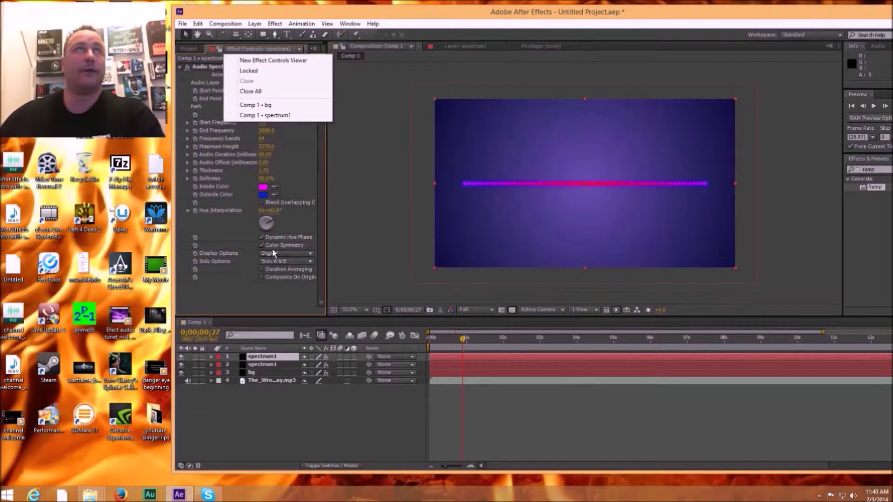
{"action": "left_click", "coordinate": [278, 231]}
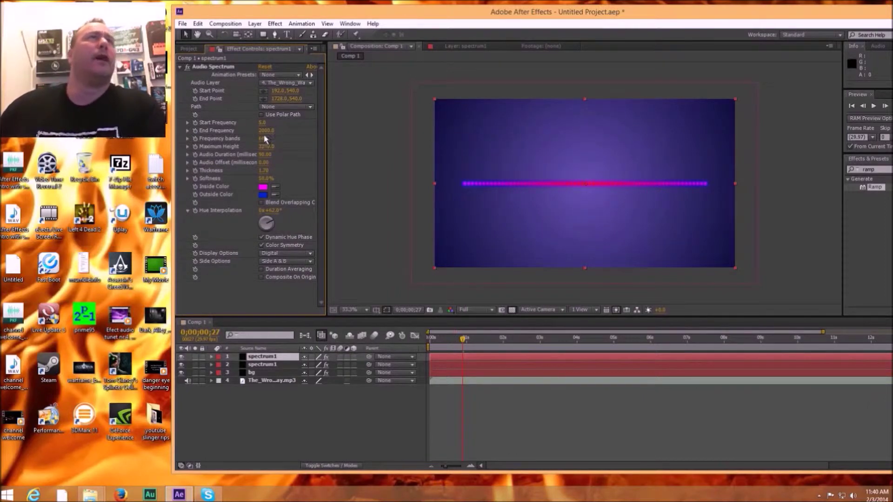
Set the upper spectrum1 layer's start frequency to 1 and its display option to Analog lines
{"action": "left_click", "coordinate": [260, 123]}
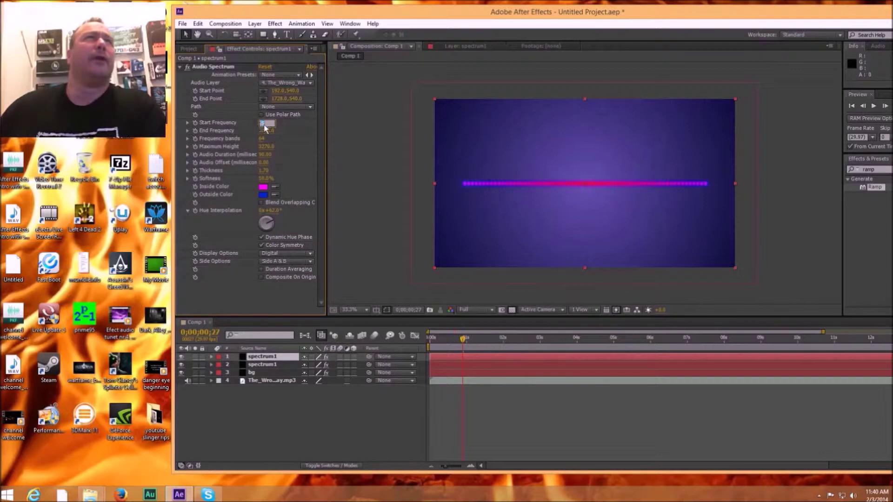
{"action": "type", "text": "1"}
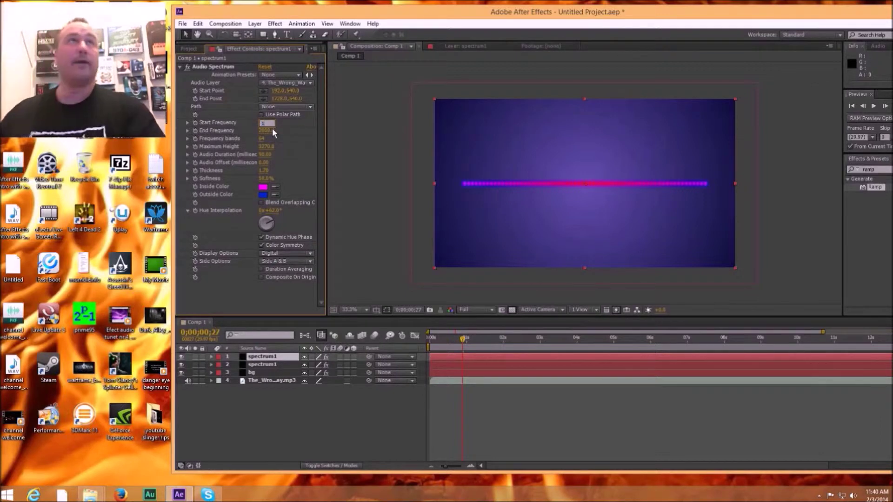
{"action": "key", "text": "Return"}
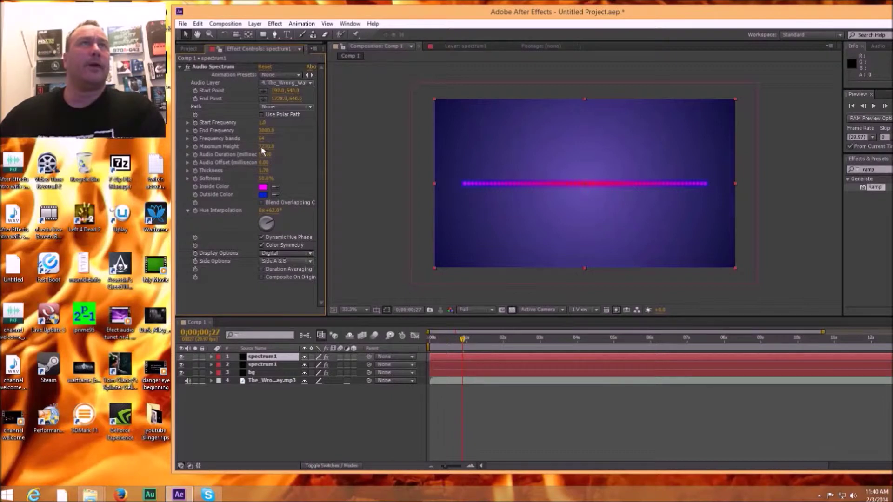
{"action": "left_click", "coordinate": [310, 254]}
{"action": "left_click", "coordinate": [303, 274]}
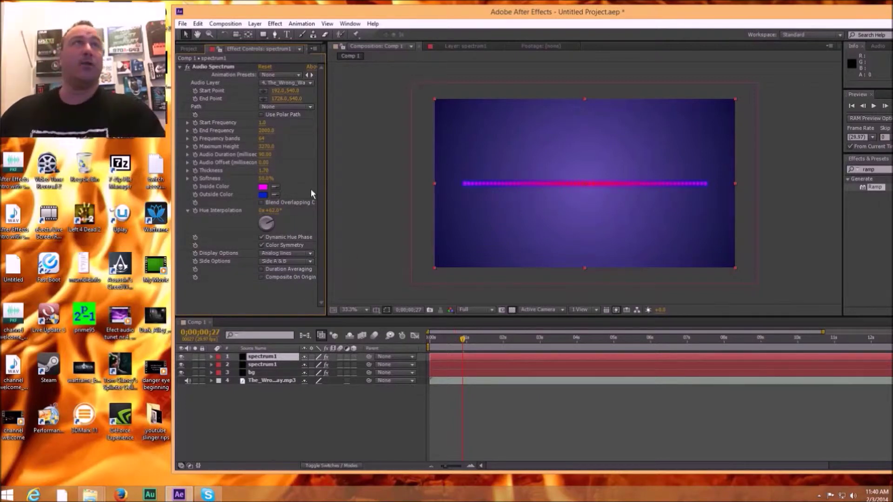
Set the upper spectrum's audio duration to 100 milliseconds and its audio offset to 2 milliseconds
{"action": "left_click", "coordinate": [266, 156]}
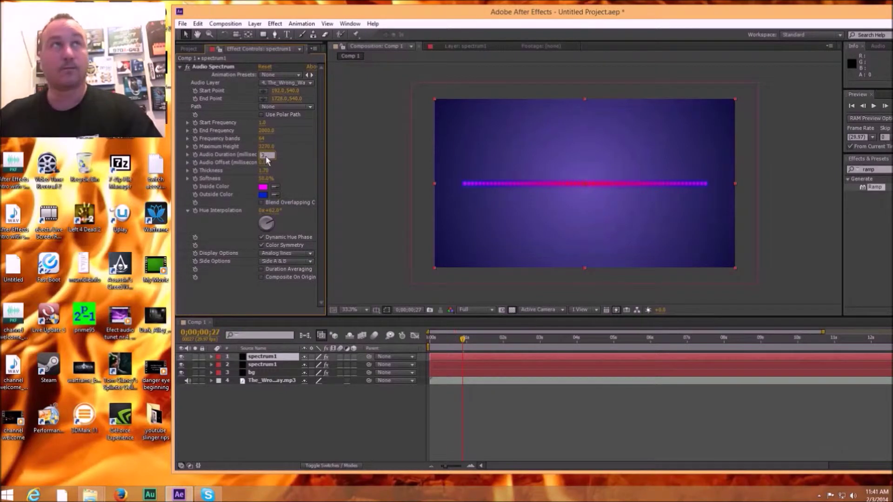
{"action": "type", "text": "100"}
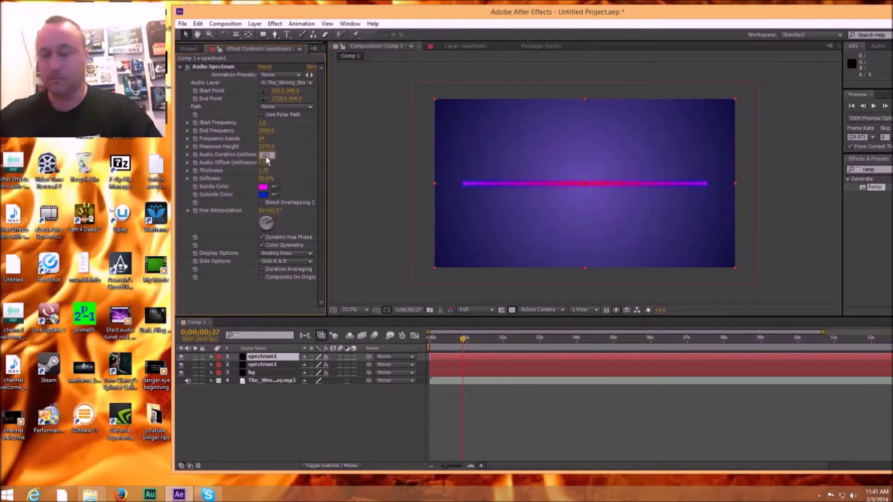
{"action": "key", "text": "Return"}
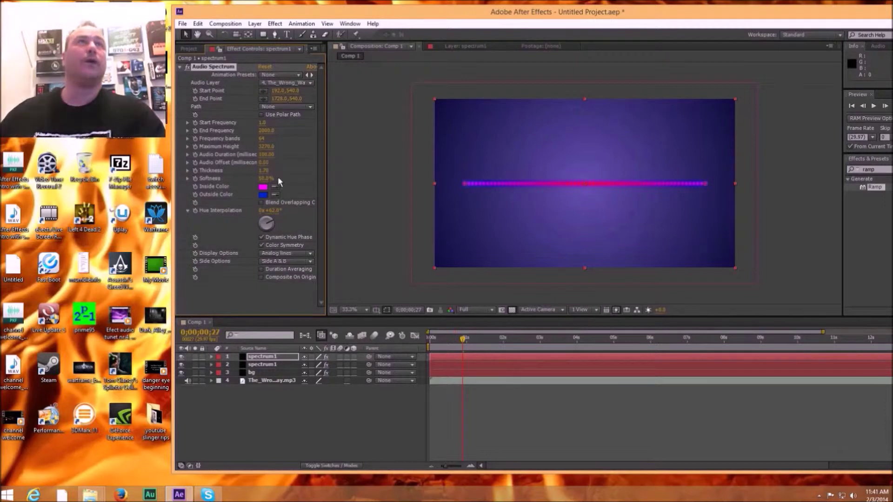
{"action": "left_click", "coordinate": [265, 163]}
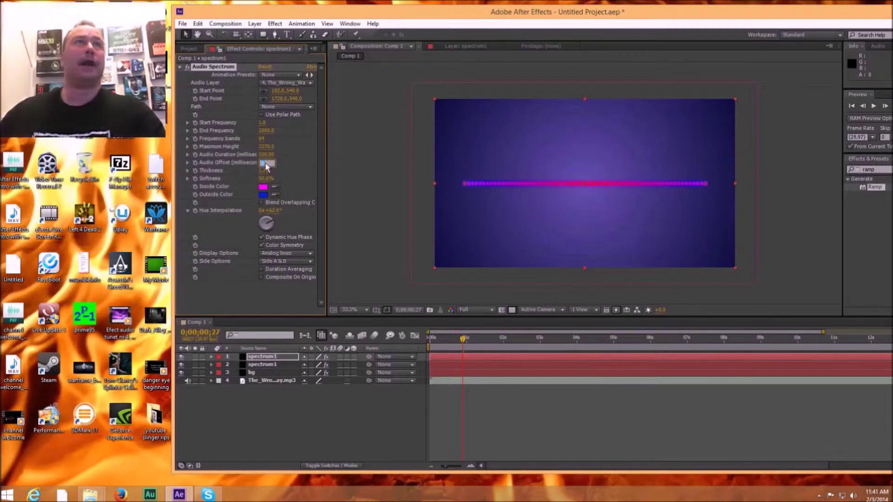
{"action": "type", "text": "2"}
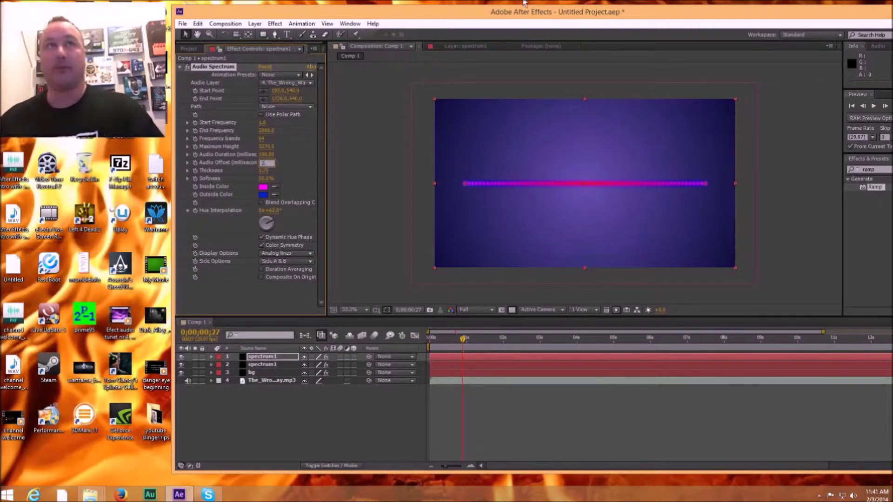
{"action": "left_click", "coordinate": [280, 292]}
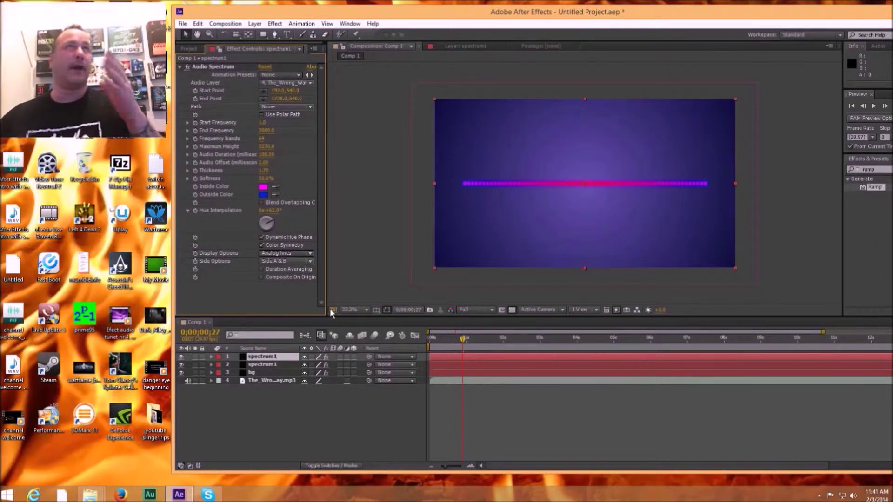
Scrub the timeline to 0;00;01;18 and raise the upper spectrum's maximum height to about 7850
{"action": "left_click_drag", "start_coordinate": [459, 342], "coordinate": [490, 343]}
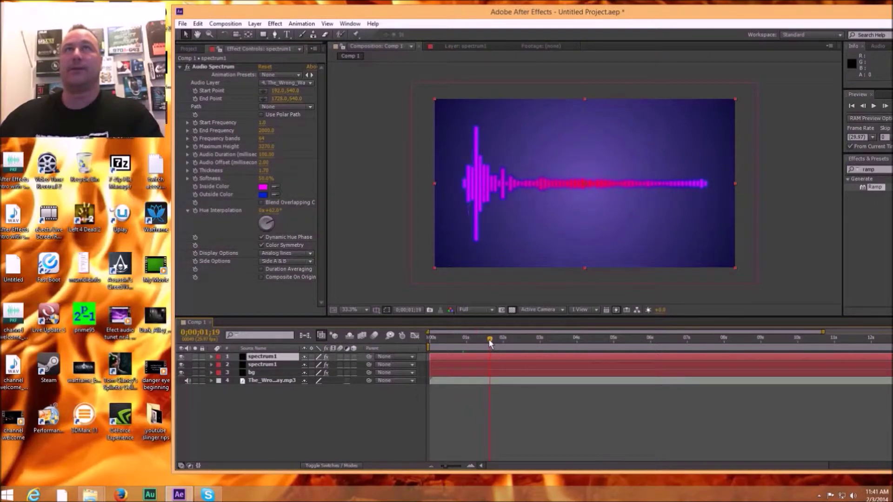
{"action": "left_click_drag", "start_coordinate": [490, 343], "coordinate": [488, 343]}
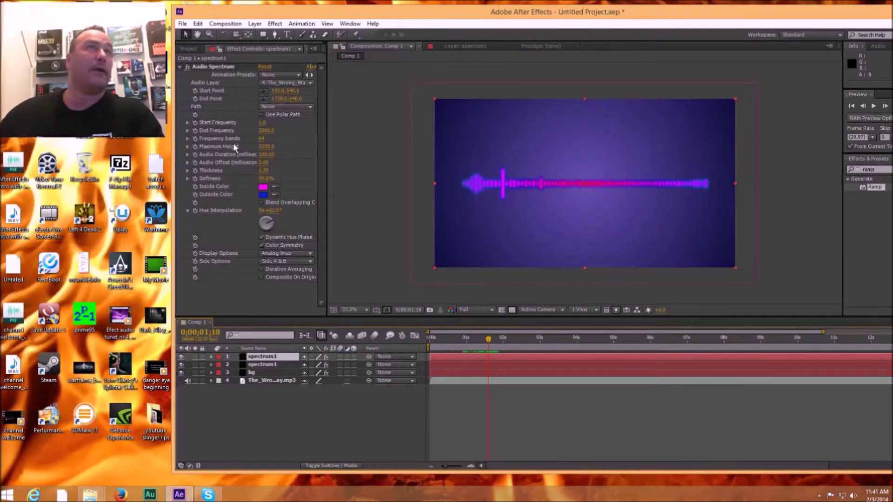
{"action": "left_click", "coordinate": [262, 146]}
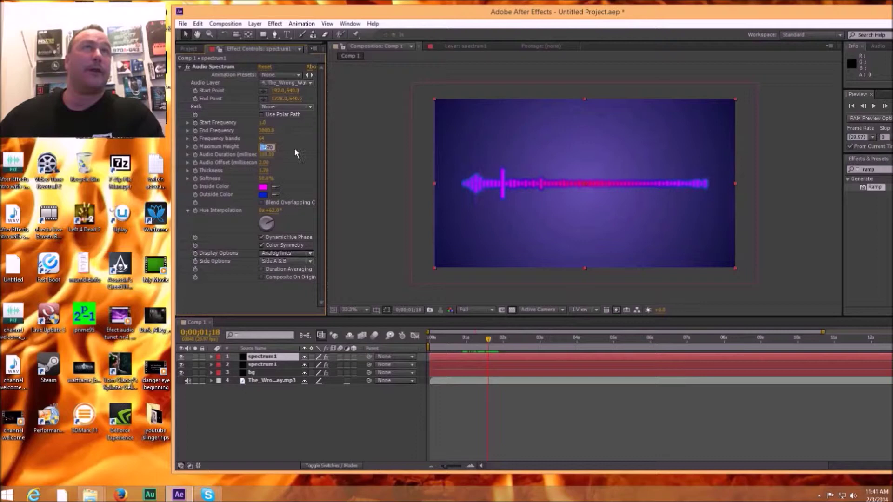
{"action": "type", "text": "4090"}
{"action": "key", "text": "Return"}
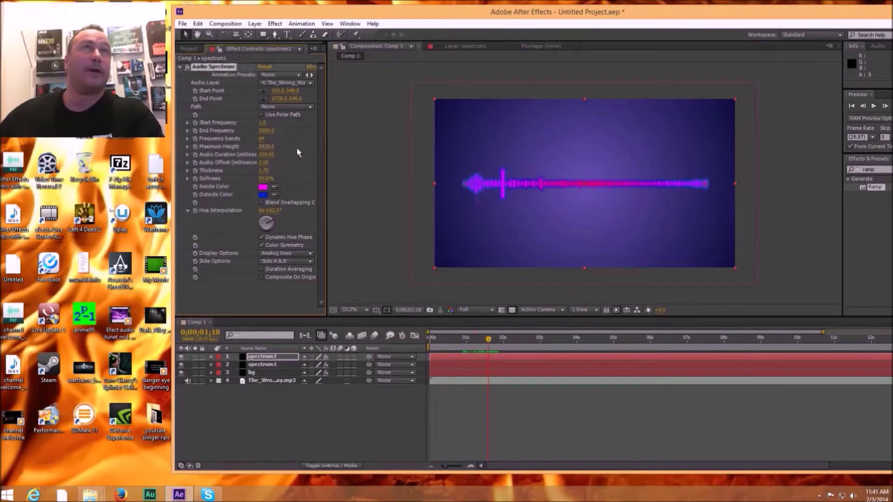
{"action": "left_click_drag", "start_coordinate": [389, 144], "coordinate": [471, 137]}
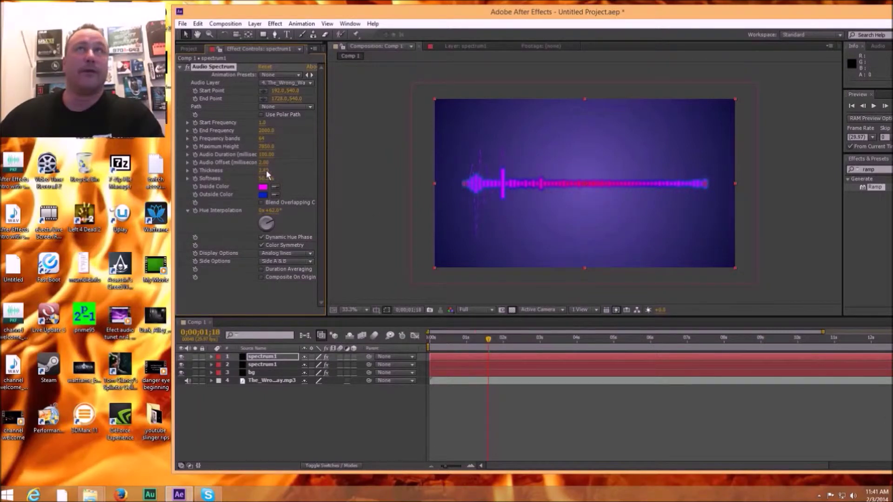
Increase the upper spectrum's thickness to about 5.2 and preview it up to 0;00;02;21 in the timeline
{"action": "left_click_drag", "start_coordinate": [271, 171], "coordinate": [284, 172]}
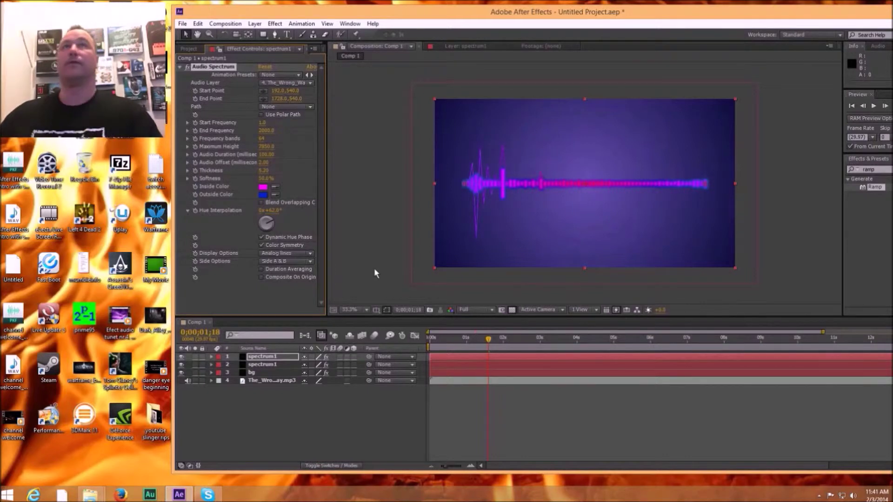
{"action": "left_click_drag", "start_coordinate": [489, 340], "coordinate": [529, 339]}
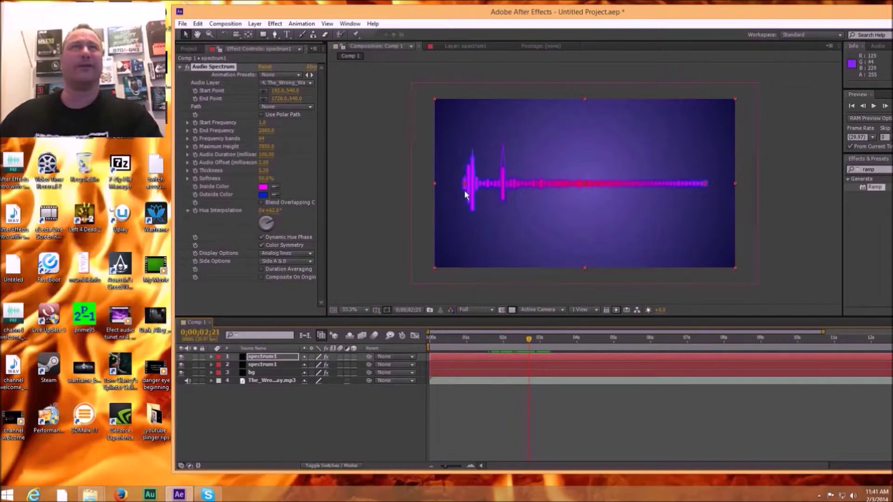
Change the upper spectrum's inside color to a pale lavender blue and preview it, ending at 0;00;01;27 in the timeline
{"action": "left_click", "coordinate": [264, 187]}
{"action": "left_click", "coordinate": [305, 222]}
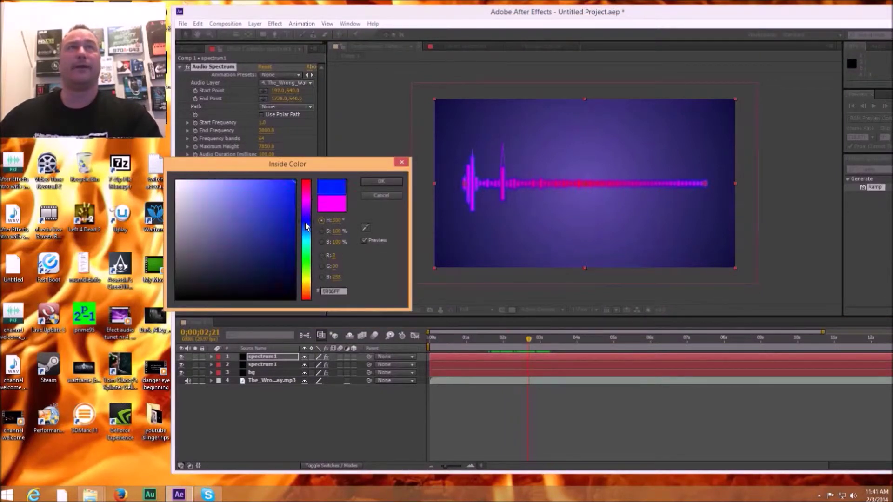
{"action": "left_click", "coordinate": [203, 193]}
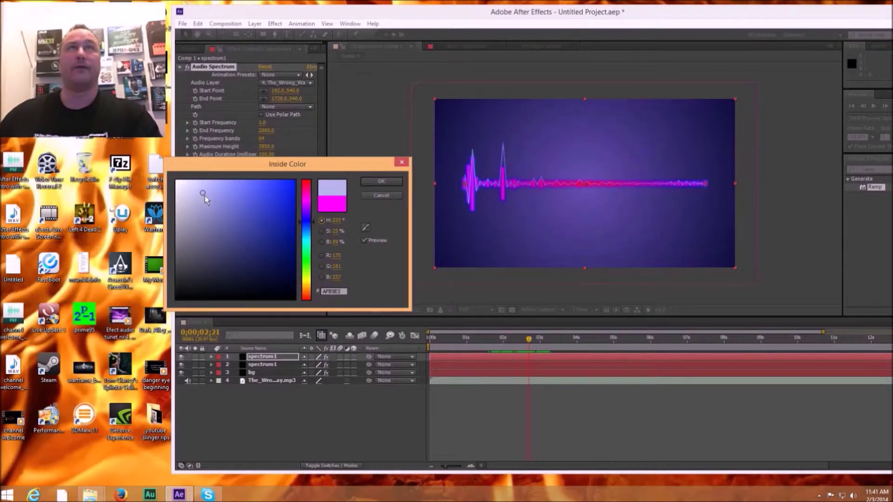
{"action": "left_click", "coordinate": [380, 182]}
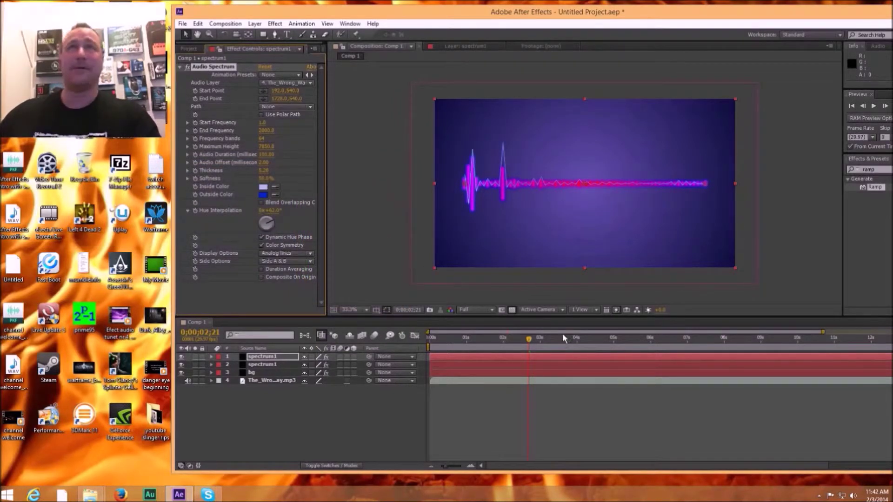
{"action": "left_click_drag", "start_coordinate": [529, 339], "coordinate": [500, 341]}
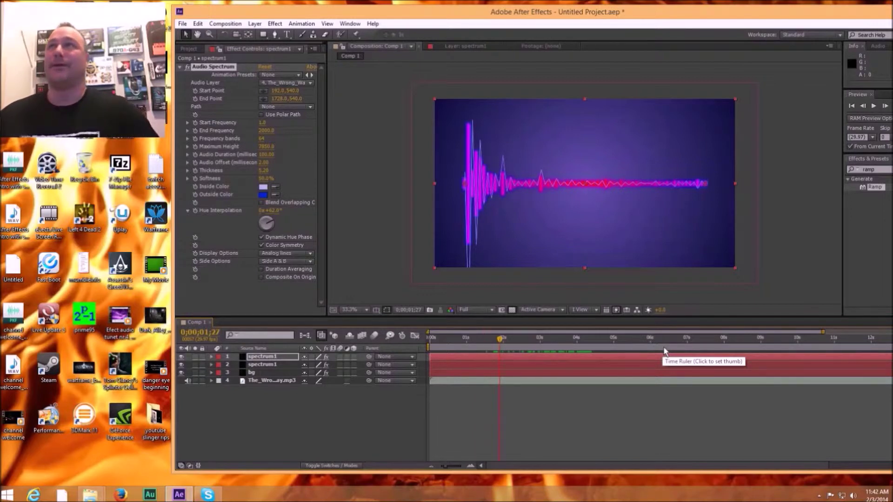
Scrub the timeline back to 0;00;01;23 and duplicate the topmost spectrum1 layer
{"action": "left_click", "coordinate": [358, 250]}
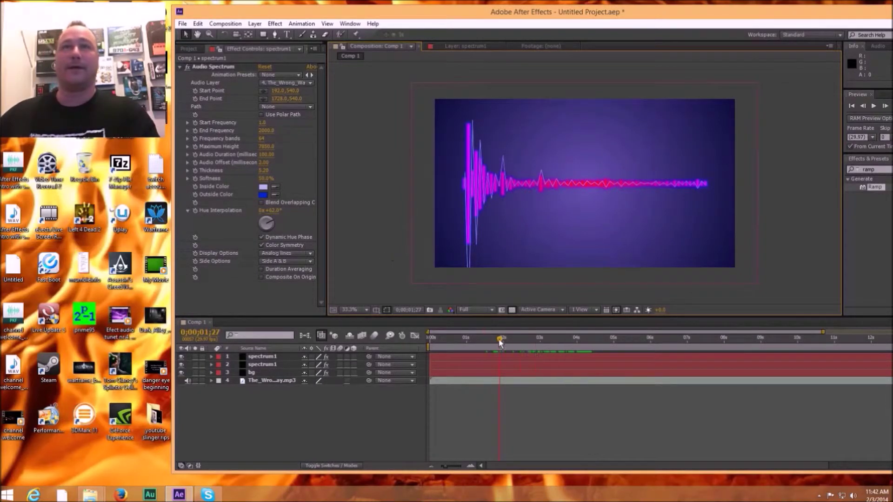
{"action": "left_click_drag", "start_coordinate": [500, 343], "coordinate": [494, 340]}
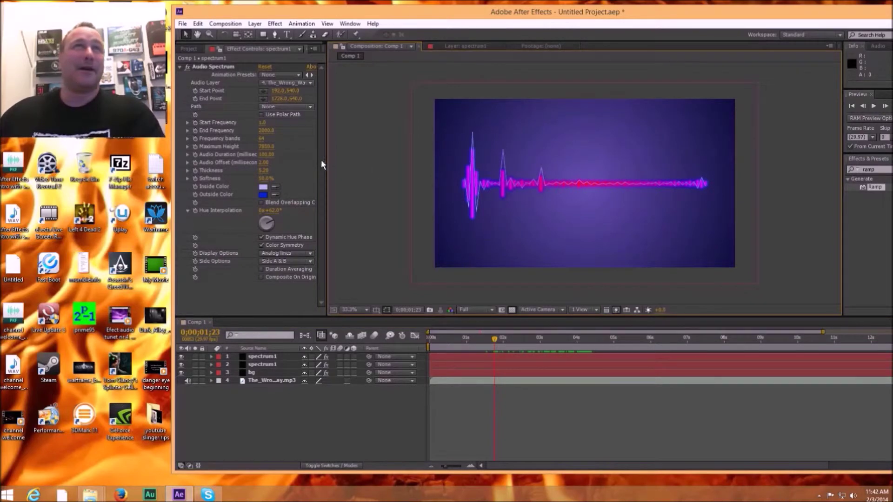
{"action": "left_click", "coordinate": [506, 361]}
{"action": "right_click", "coordinate": [507, 361]}
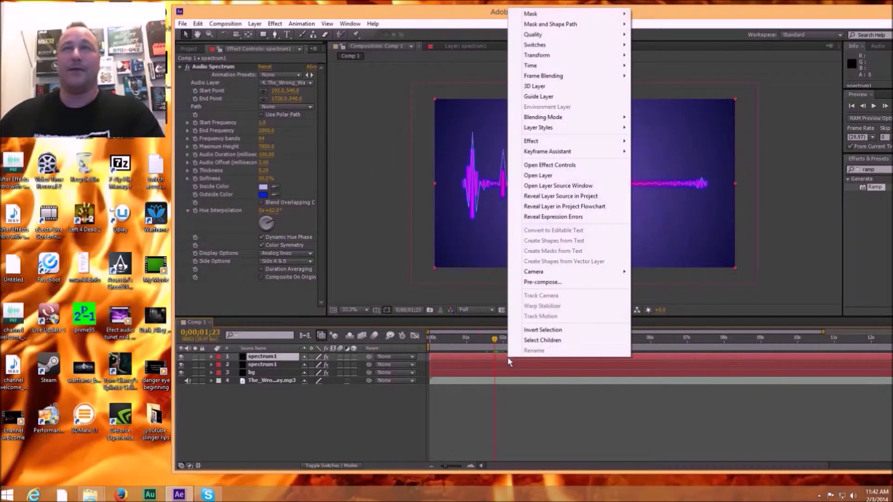
{"action": "left_click", "coordinate": [500, 358]}
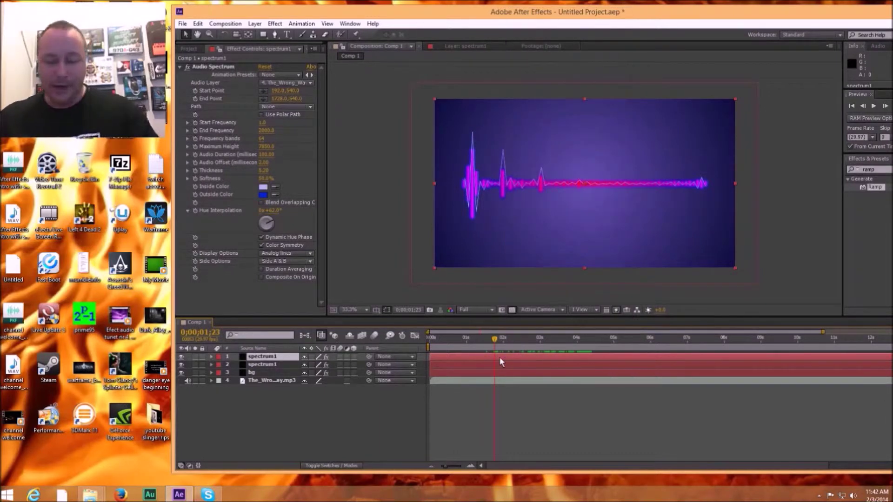
{"action": "key", "text": "ctrl+d"}
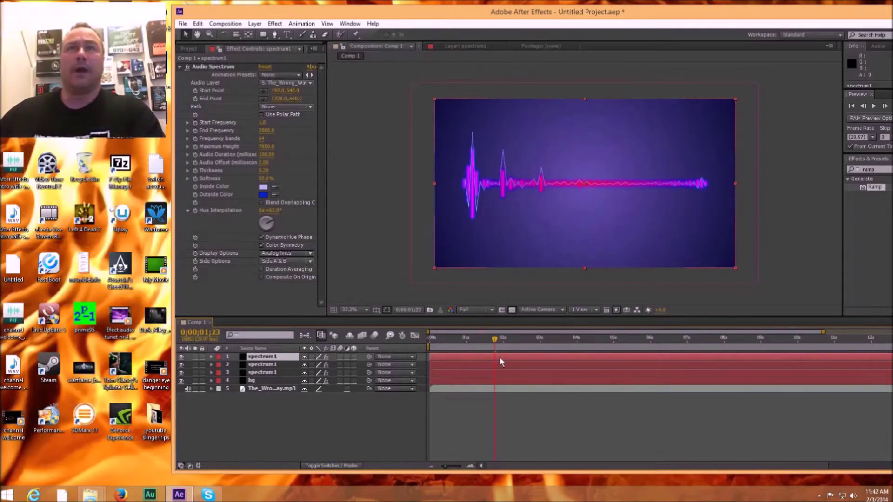
{"action": "left_click", "coordinate": [457, 364]}
{"action": "double_click", "coordinate": [457, 364]}
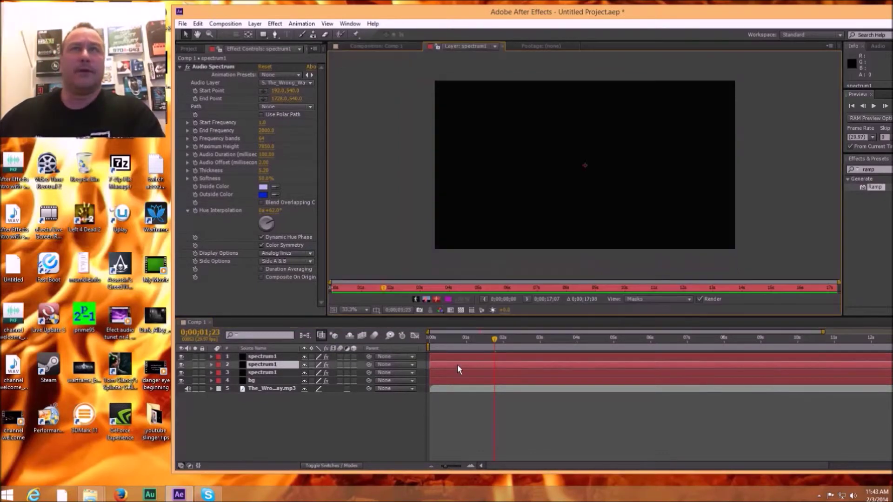
{"action": "left_click", "coordinate": [460, 356]}
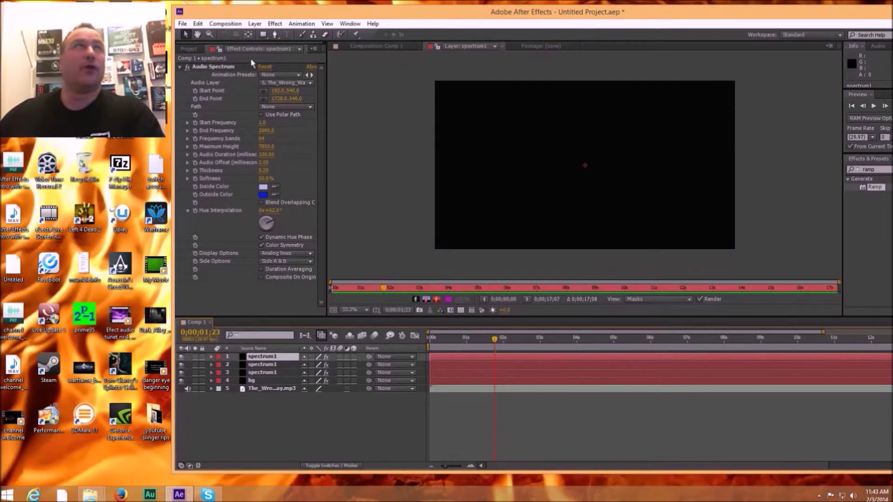
{"action": "left_click", "coordinate": [188, 49]}
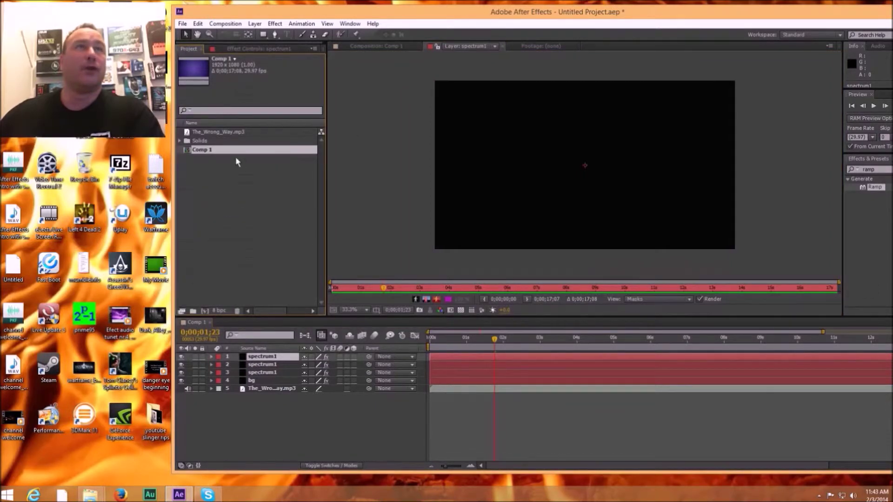
{"action": "double_click", "coordinate": [203, 150]}
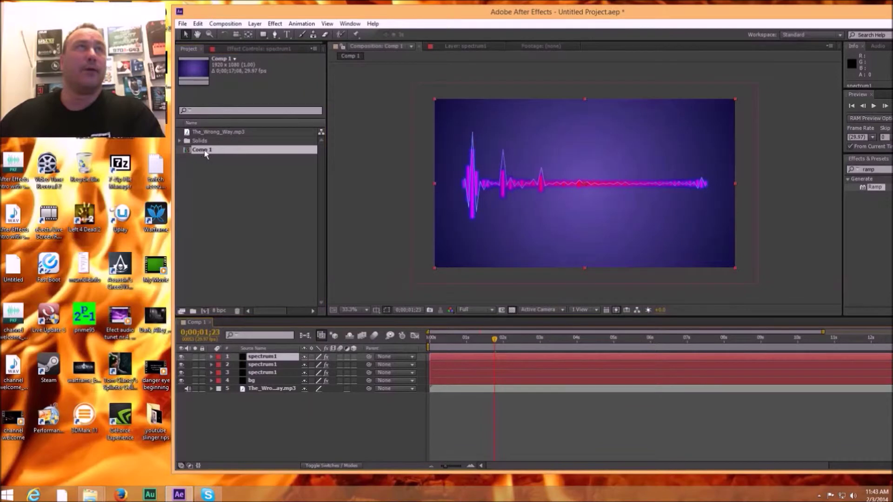
{"action": "double_click", "coordinate": [478, 357]}
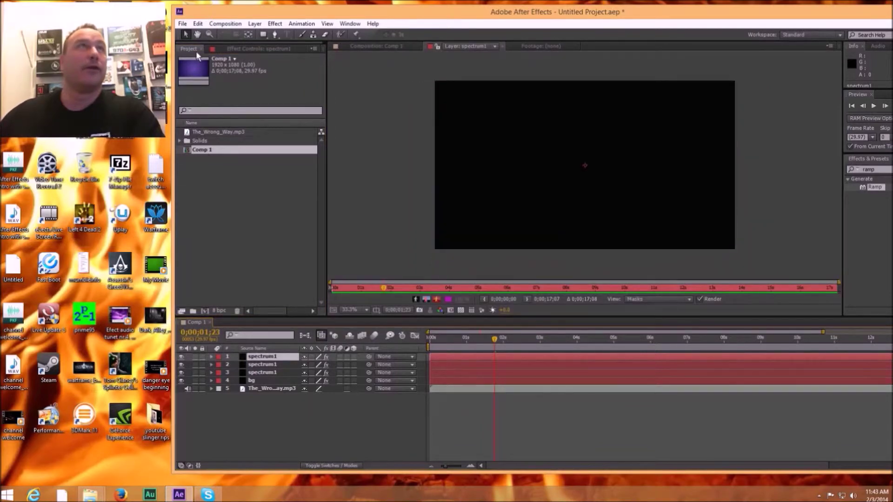
{"action": "double_click", "coordinate": [193, 150]}
{"action": "left_click", "coordinate": [229, 47]}
{"action": "left_click", "coordinate": [300, 48]}
{"action": "left_click", "coordinate": [300, 119]}
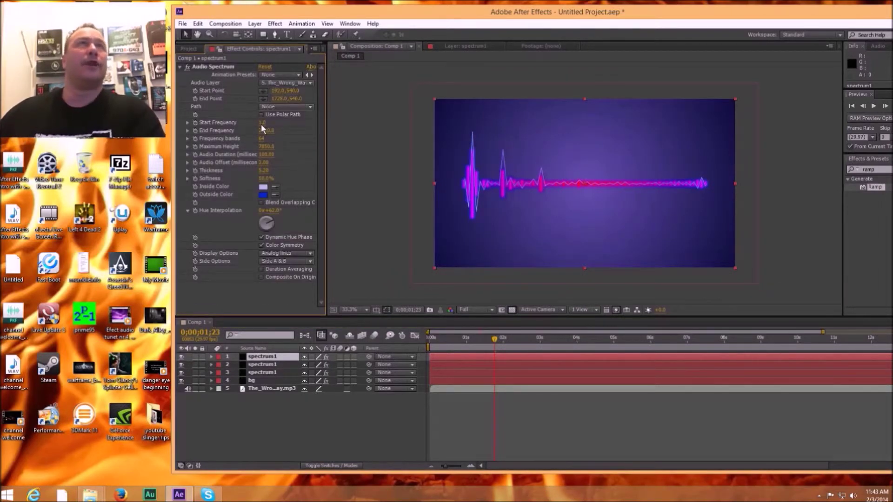
Set the top spectrum's start frequency to about 2300, maximum height to about 8460, softness to 79% and display option to Analog dots
{"action": "left_click_drag", "start_coordinate": [262, 125], "coordinate": [271, 124]}
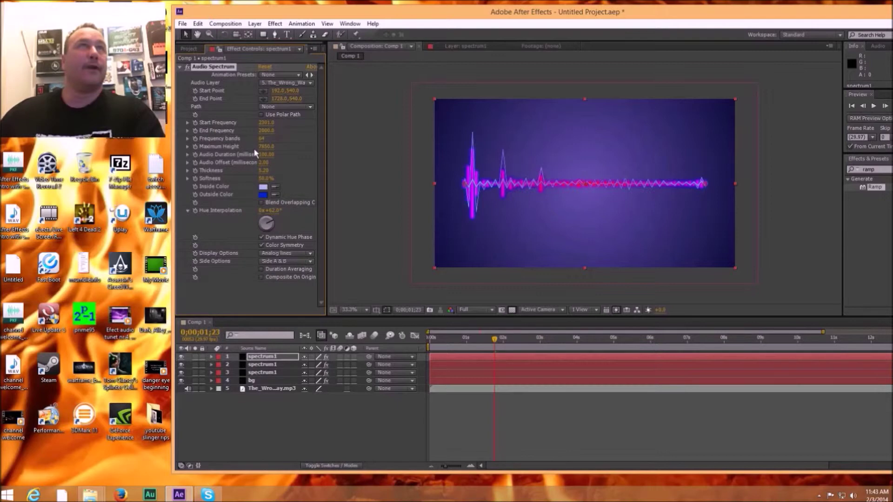
{"action": "left_click_drag", "start_coordinate": [259, 146], "coordinate": [266, 149]}
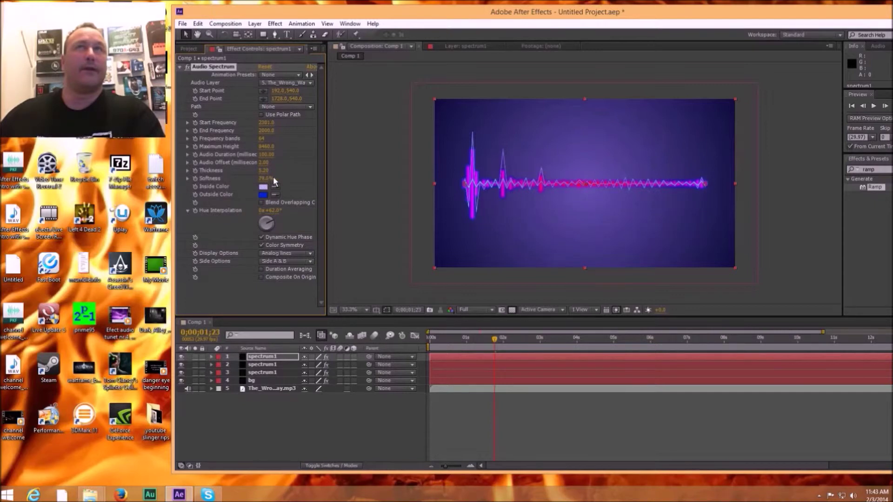
{"action": "left_click", "coordinate": [308, 254]}
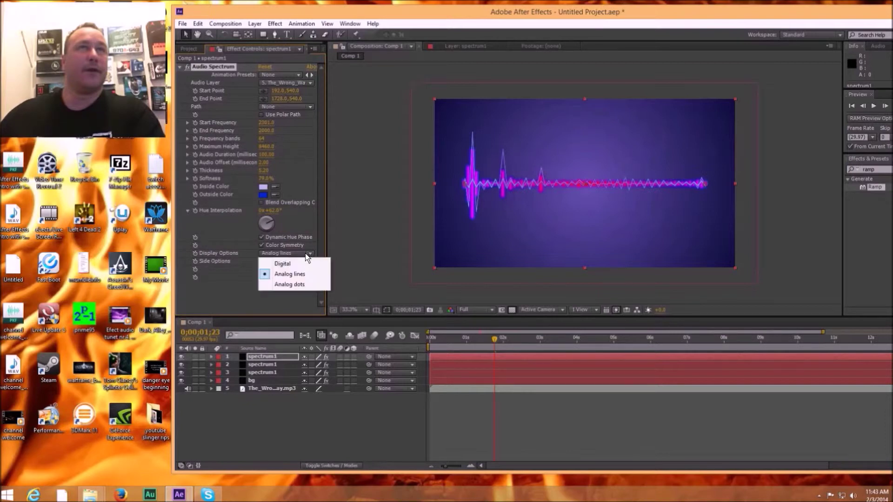
{"action": "left_click", "coordinate": [286, 284]}
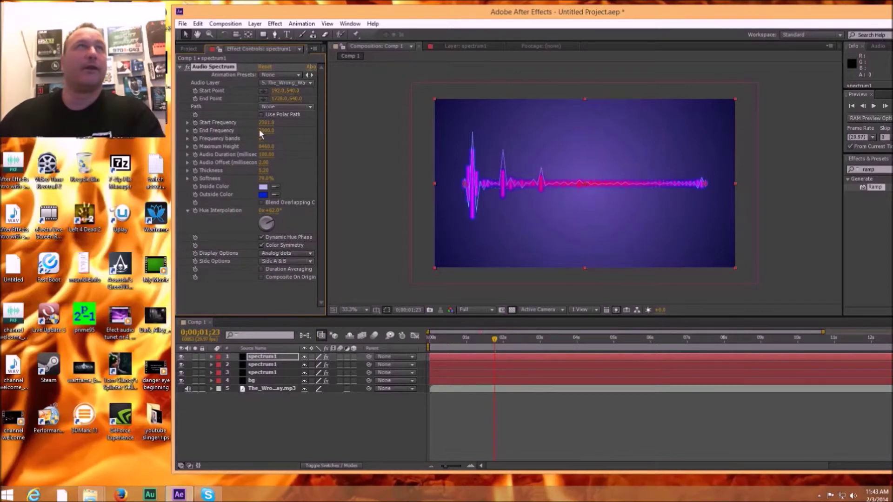
Raise the top spectrum's start frequency to about 4500, thickness to about 14.8 and, at 0;00;02;12, maximum height to about 13790
{"action": "left_click_drag", "start_coordinate": [268, 123], "coordinate": [270, 124]}
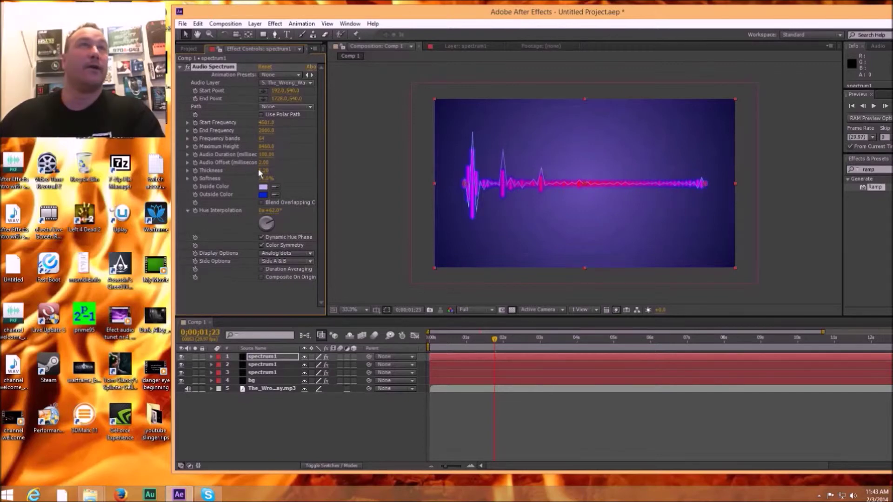
{"action": "left_click_drag", "start_coordinate": [261, 170], "coordinate": [264, 173]}
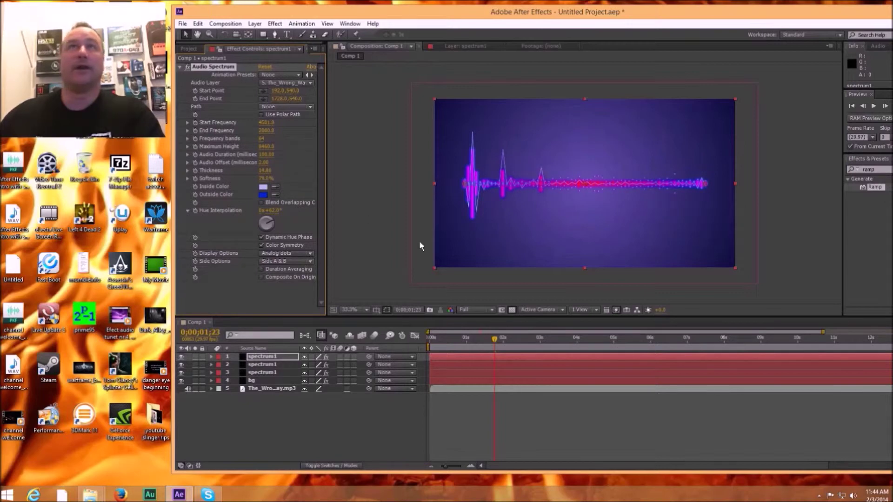
{"action": "left_click_drag", "start_coordinate": [494, 342], "coordinate": [517, 347]}
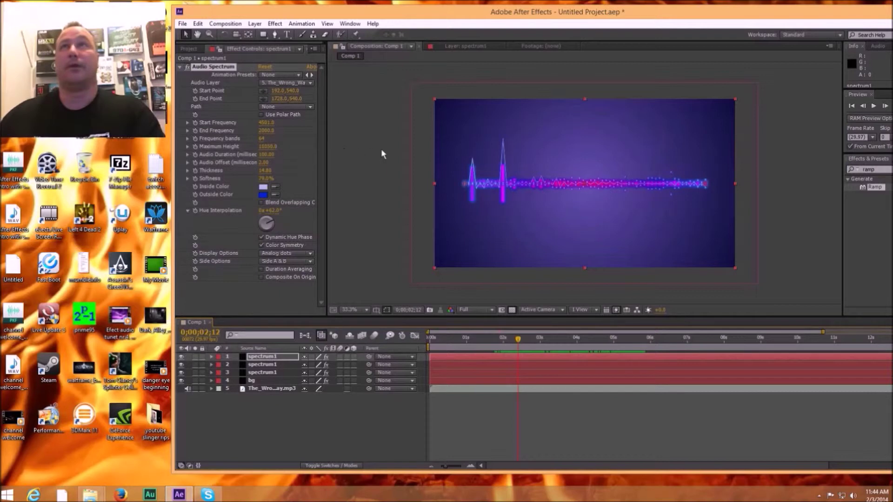
{"action": "left_click_drag", "start_coordinate": [508, 149], "coordinate": [389, 284]}
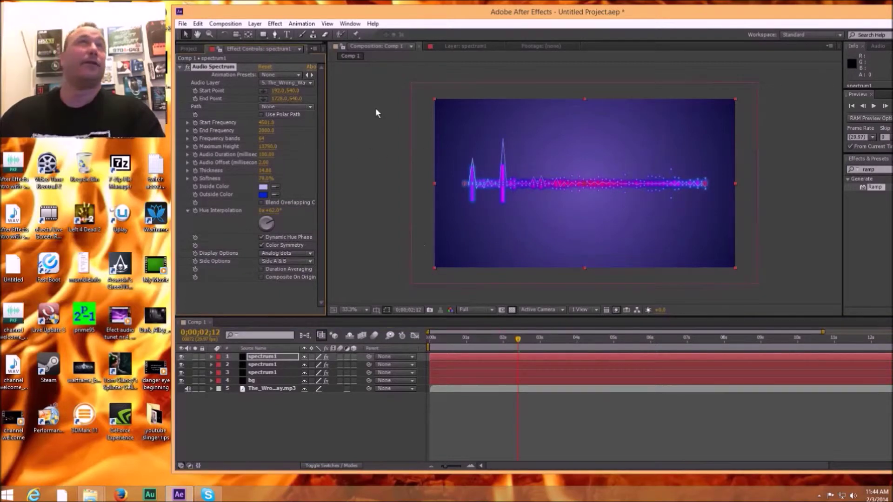
Apply the Turbulent Displace distortion effect to the topmost spectrum1 layer
{"action": "left_click", "coordinate": [485, 356]}
{"action": "left_click", "coordinate": [274, 25]}
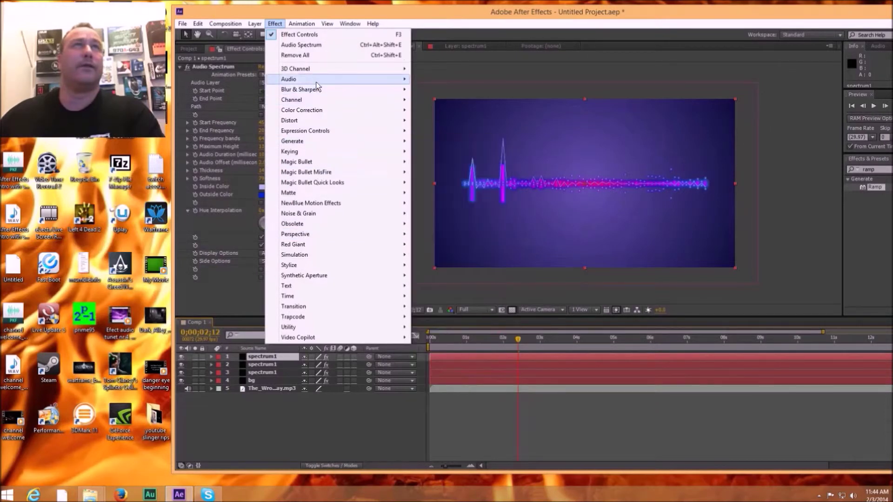
{"action": "mouse_move", "coordinate": [313, 121]}
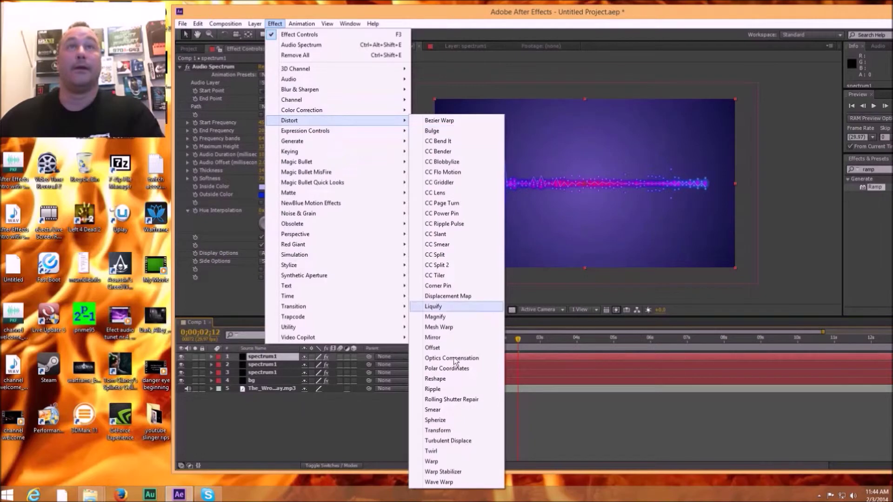
{"action": "left_click", "coordinate": [471, 444]}
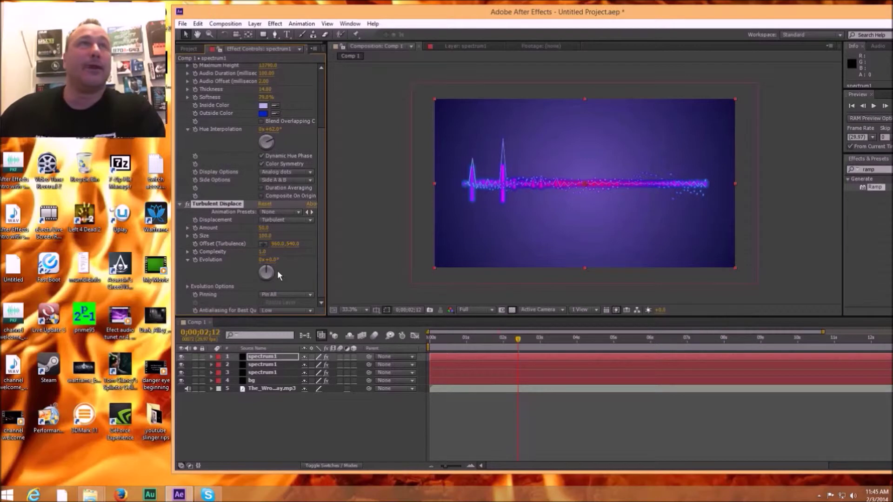
Set the Turbulent Displace evolution to 71°, complexity to about 1.3, size to about 111 and amount to about 83
{"action": "left_click", "coordinate": [264, 269]}
{"action": "left_click_drag", "start_coordinate": [266, 271], "coordinate": [273, 275]}
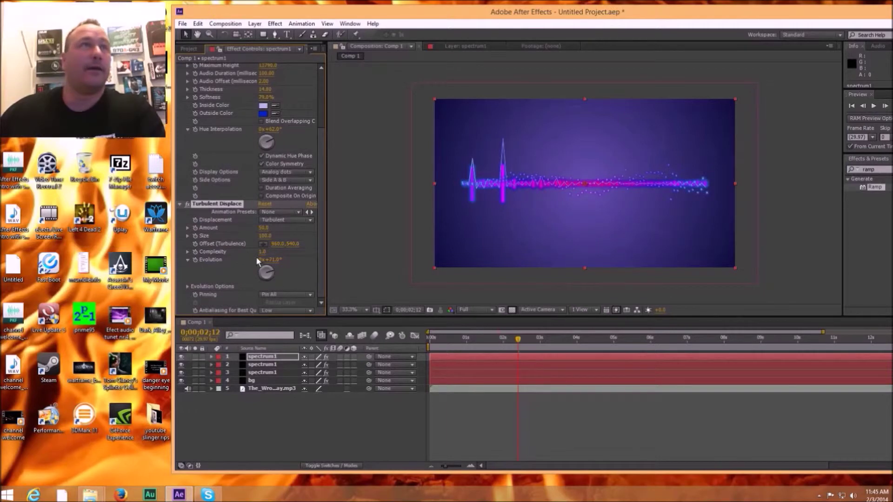
{"action": "left_click_drag", "start_coordinate": [263, 250], "coordinate": [283, 252]}
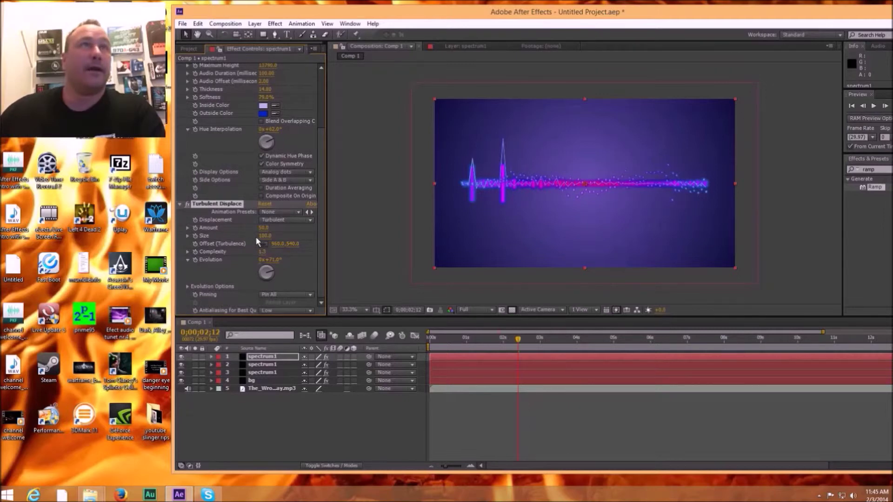
{"action": "mouse_move", "coordinate": [265, 238]}
{"action": "left_mouse_down"}
{"action": "mouse_move", "coordinate": [300, 237]}
{"action": "mouse_move", "coordinate": [275, 246]}
{"action": "left_mouse_up"}
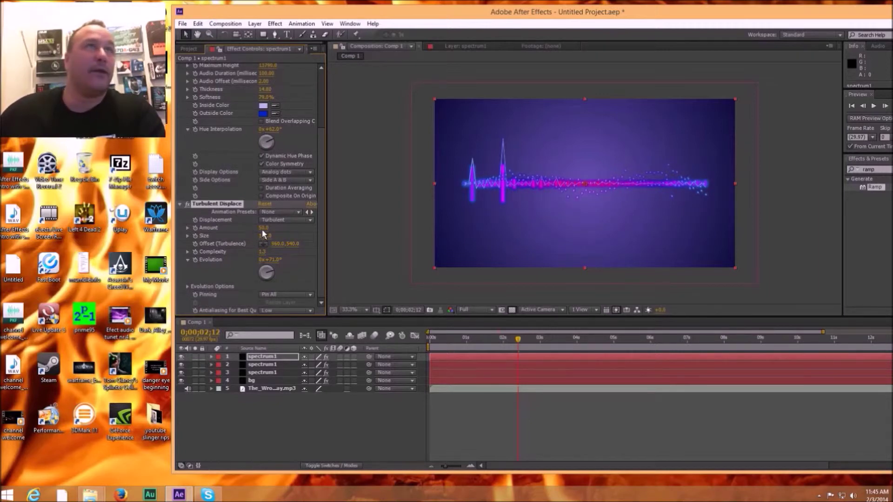
{"action": "left_click_drag", "start_coordinate": [261, 229], "coordinate": [277, 229]}
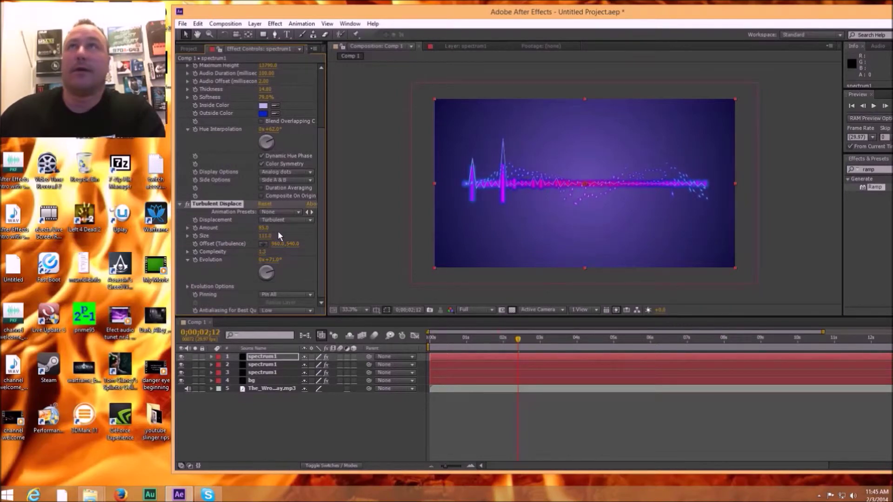
Scrub to 0;00;01;08, change the displacement type to Twist Smoother, and scrub through the result to 0;00;02;29
{"action": "left_click_drag", "start_coordinate": [520, 340], "coordinate": [475, 338]}
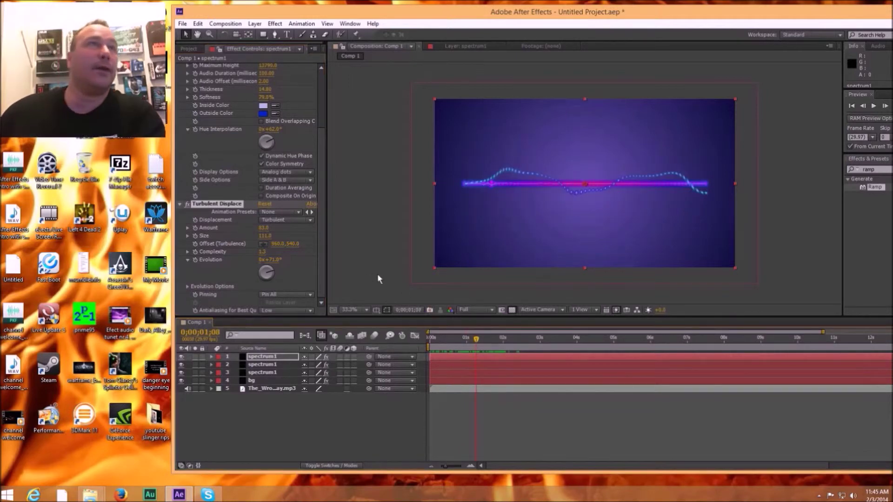
{"action": "left_click", "coordinate": [309, 220]}
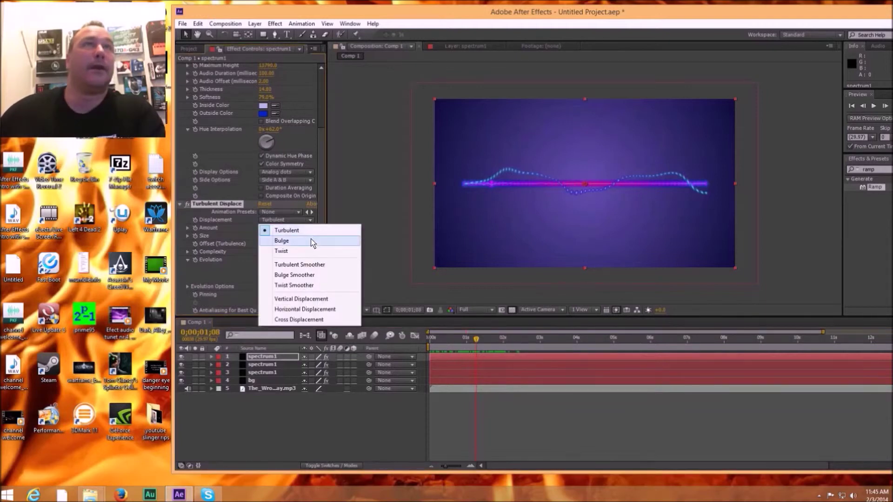
{"action": "left_click", "coordinate": [302, 285]}
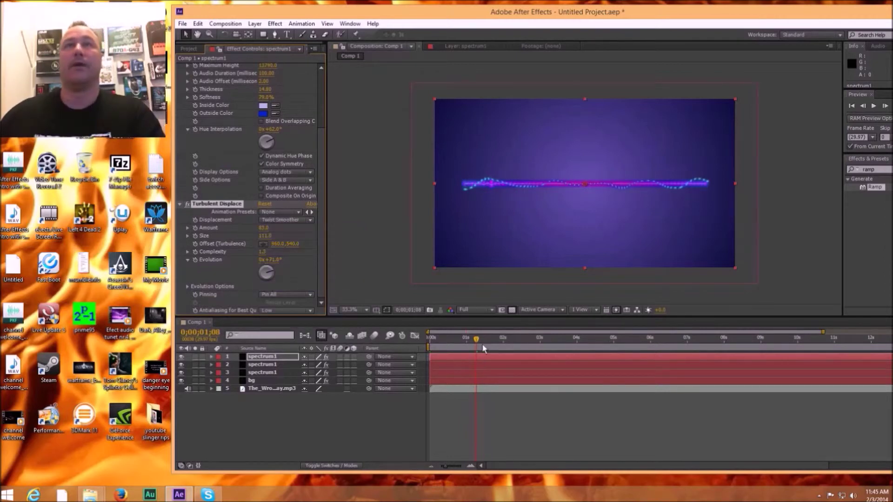
{"action": "left_click_drag", "start_coordinate": [476, 339], "coordinate": [538, 347]}
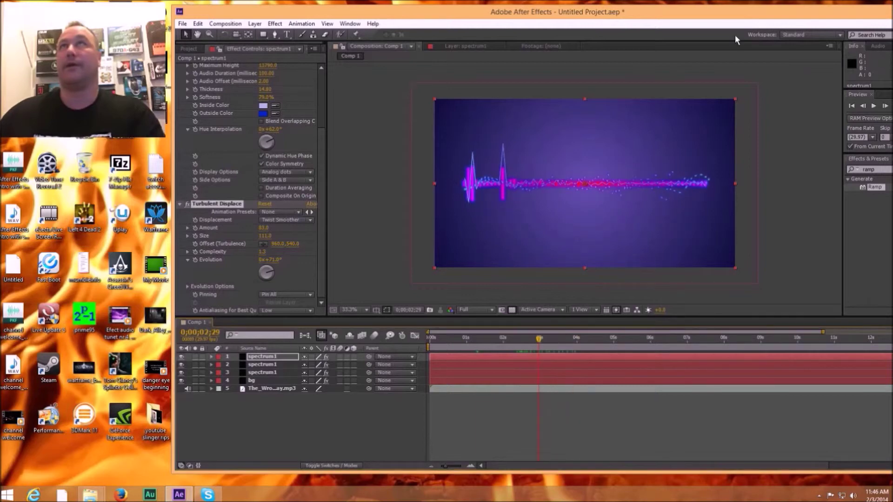
Return the timeline to 0;00;00;00, render a RAM preview of the composition, and play it back before stopping
{"action": "left_click_drag", "start_coordinate": [724, 15], "coordinate": [656, 14]}
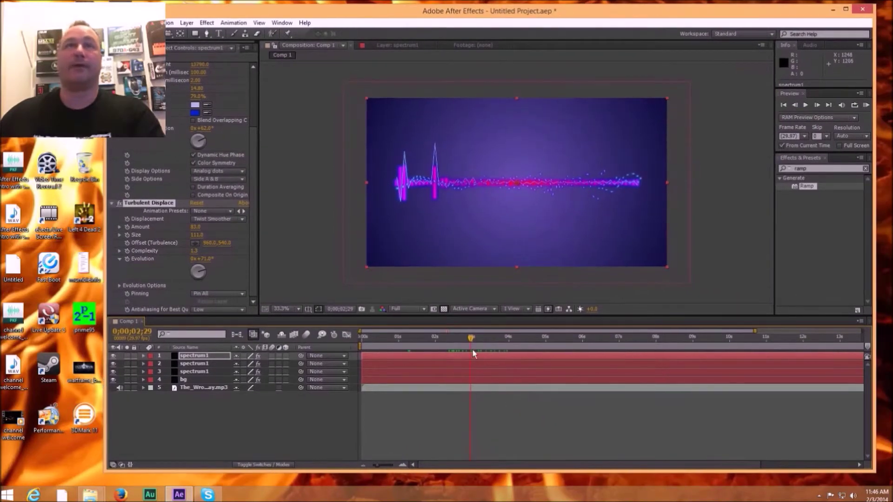
{"action": "left_click_drag", "start_coordinate": [471, 342], "coordinate": [361, 343]}
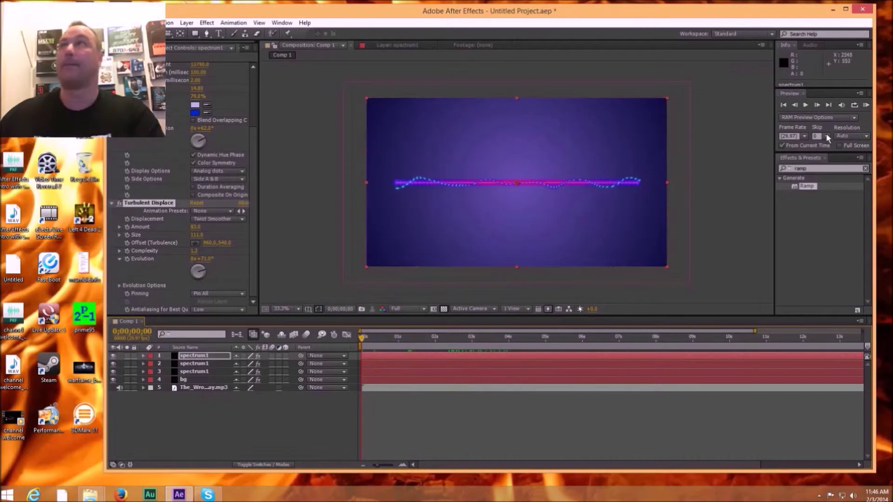
{"action": "left_click", "coordinate": [865, 106]}
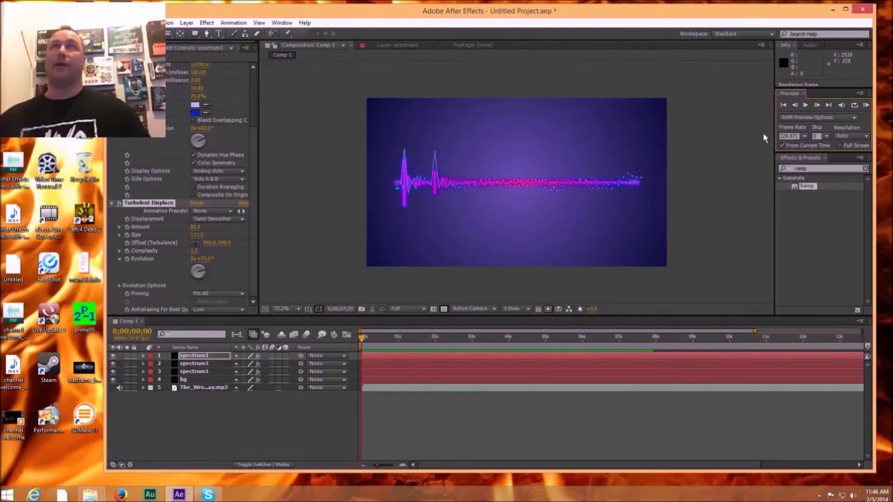
{"action": "left_click", "coordinate": [805, 106]}
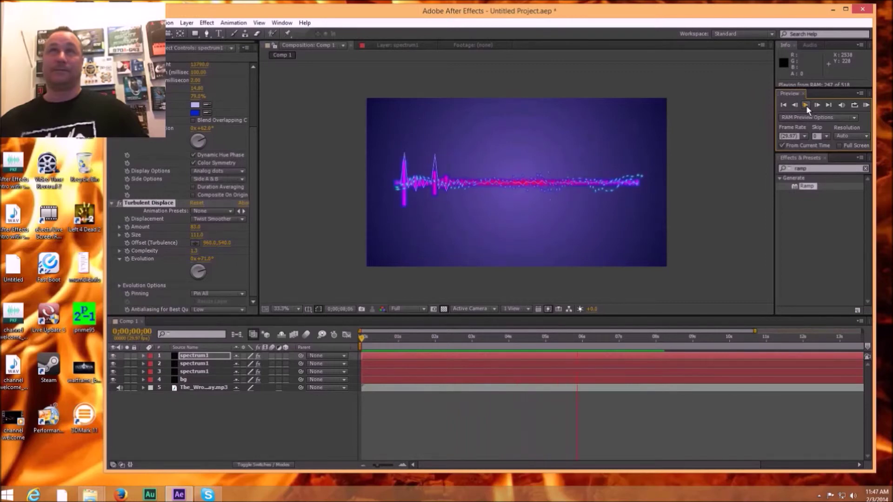
{"action": "left_click", "coordinate": [805, 105]}
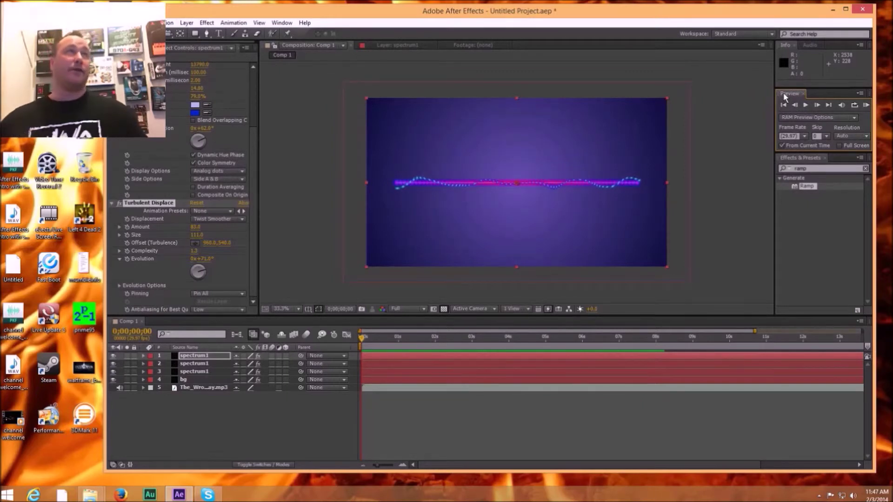
Save the project under the file name spetrum3 as an Adobe After Effects Project
{"action": "left_click_drag", "start_coordinate": [574, 13], "coordinate": [649, 11]}
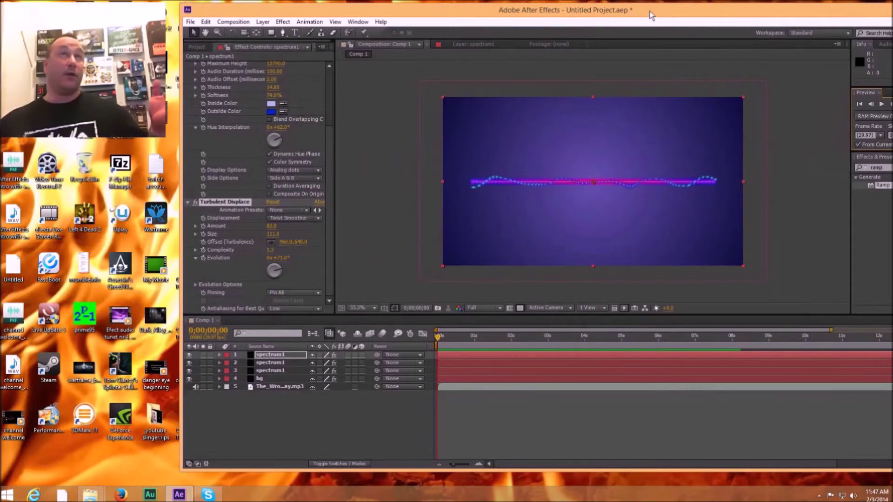
{"action": "left_click", "coordinate": [191, 22]}
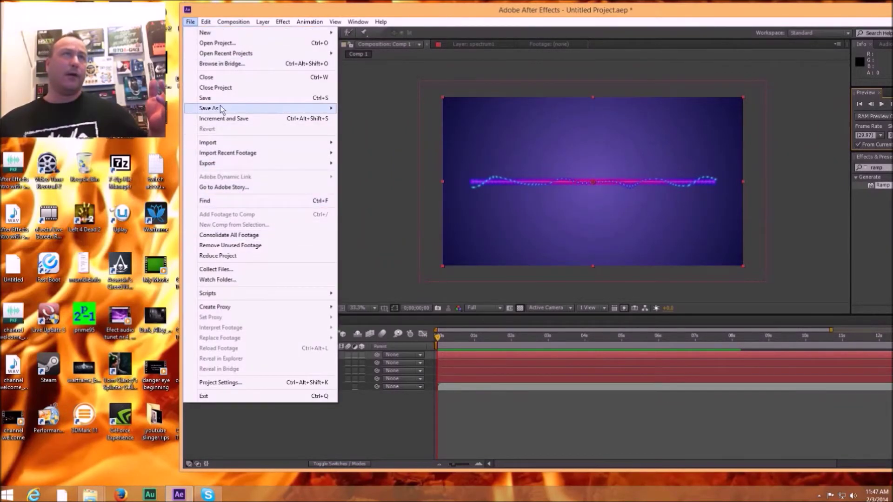
{"action": "mouse_move", "coordinate": [222, 108]}
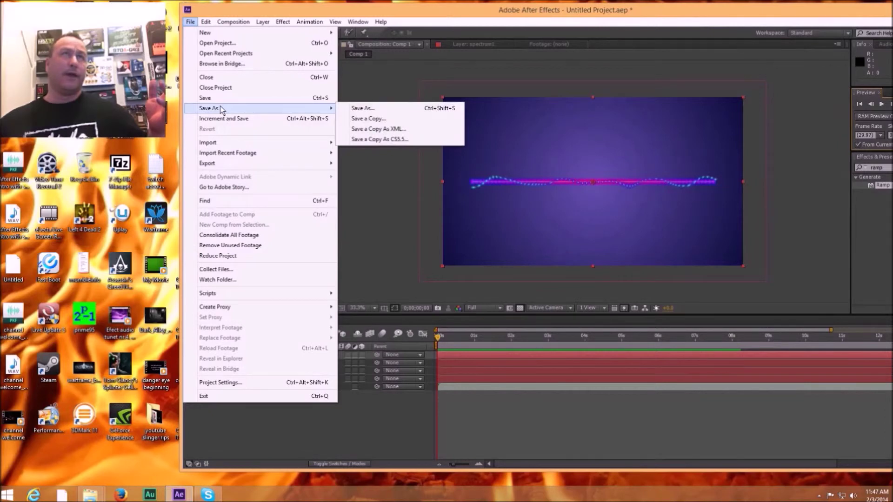
{"action": "left_click", "coordinate": [362, 109]}
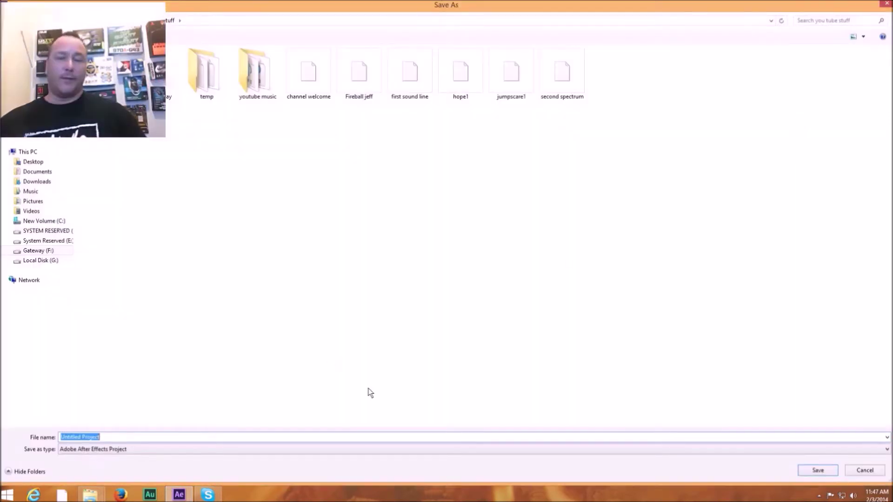
{"action": "key", "text": "BackSpace"}
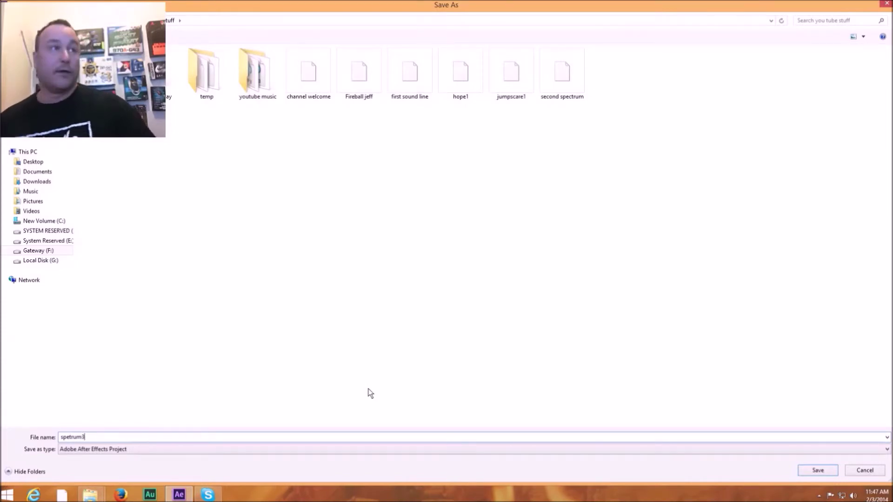
{"action": "key", "text": "Return"}
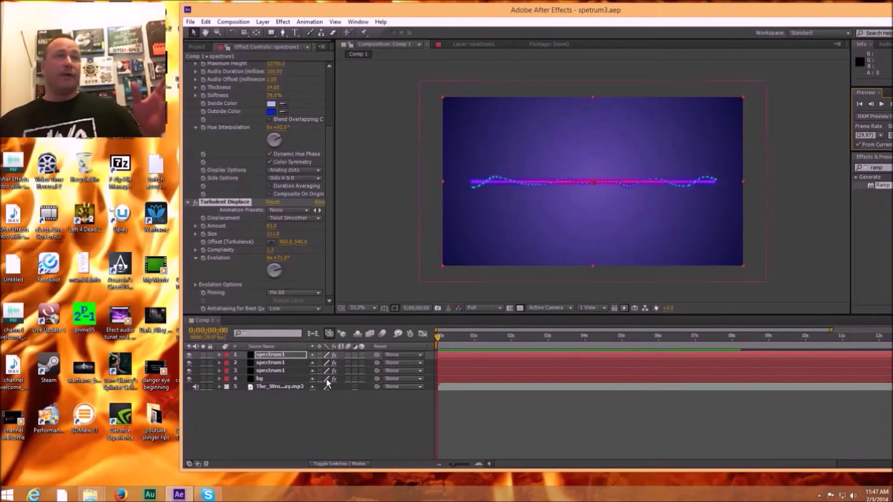
Delete the The_Wrong_Way.mp3 layer, then import Strange_Ways.mp3 and place it beneath the bg layer in Comp 1
{"action": "double_click", "coordinate": [294, 387]}
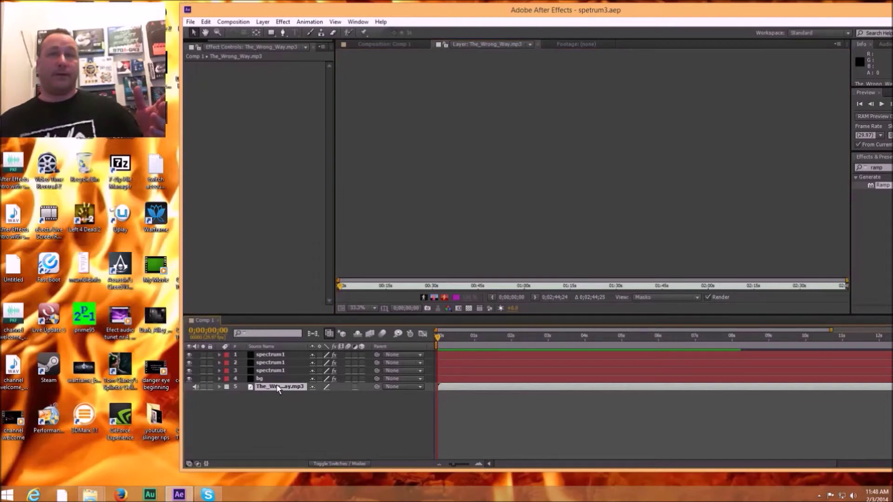
{"action": "key", "text": "Delete"}
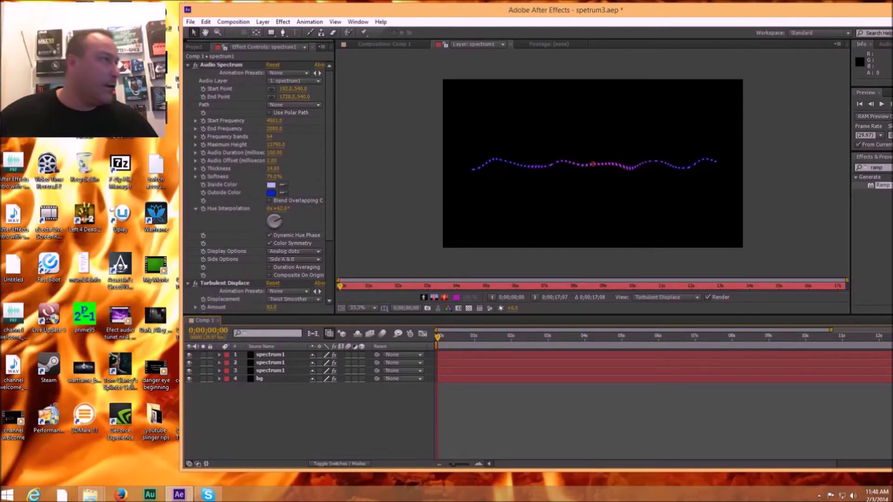
{"action": "left_click_drag", "start_coordinate": [116, 117], "coordinate": [305, 420]}
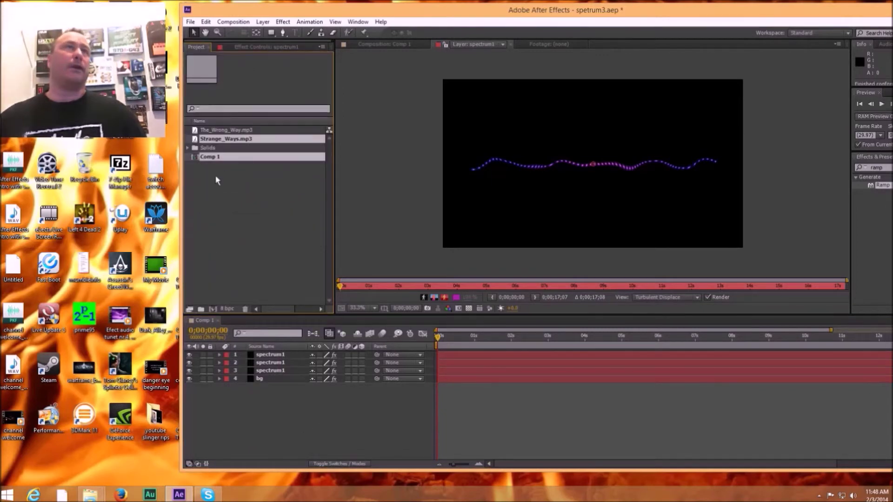
{"action": "left_click_drag", "start_coordinate": [225, 139], "coordinate": [273, 387]}
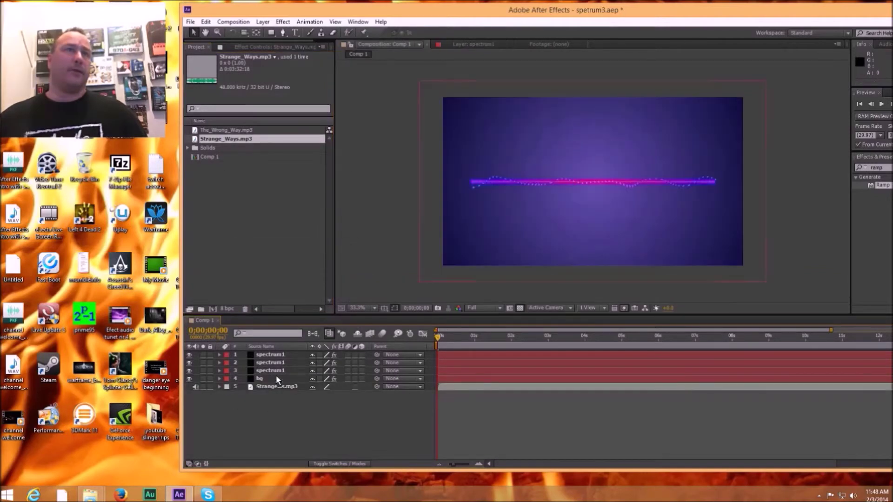
Set the Audio Spectrum audio layer to Strange_Ways.mp3 on all three spectrum1 layers
{"action": "left_click", "coordinate": [261, 47]}
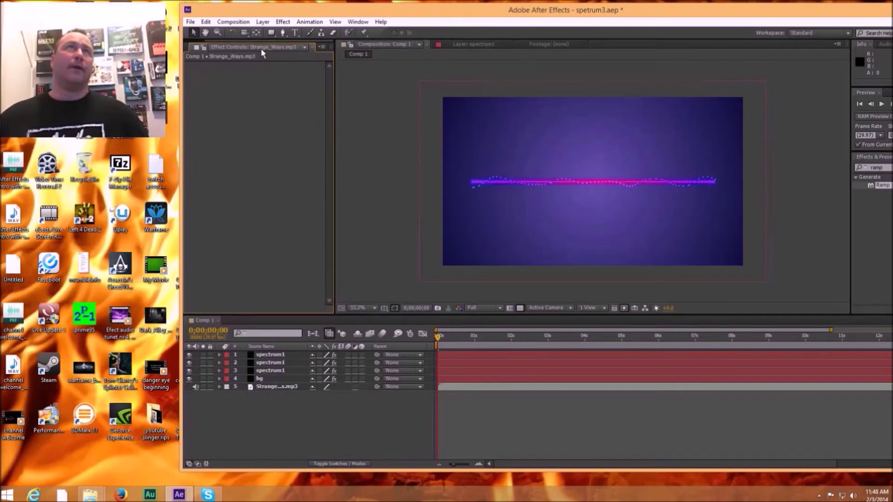
{"action": "left_click", "coordinate": [454, 356]}
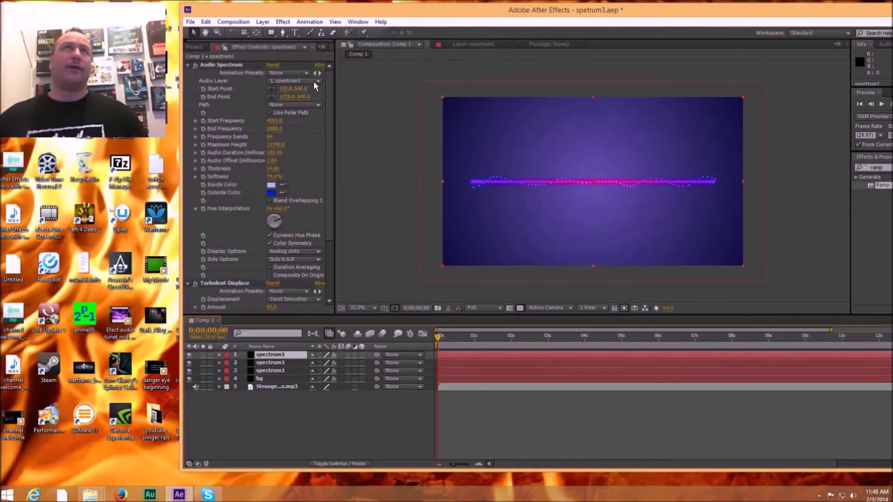
{"action": "left_click", "coordinate": [320, 82]}
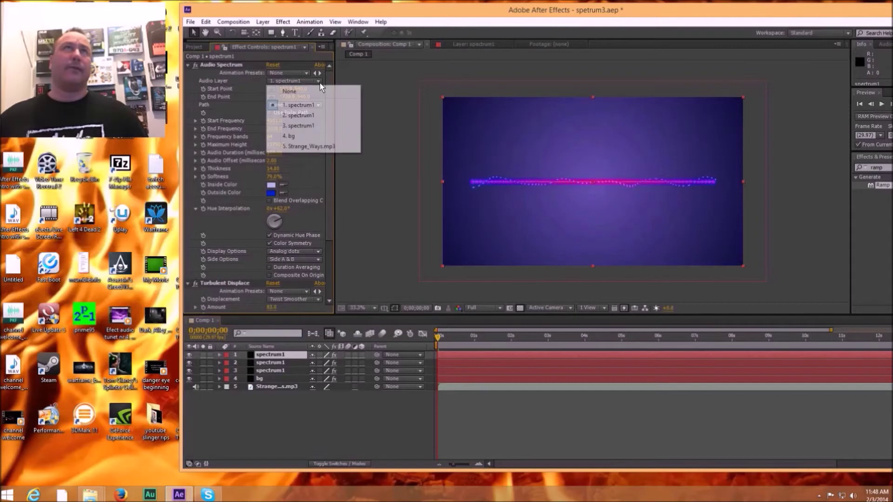
{"action": "left_click", "coordinate": [324, 146]}
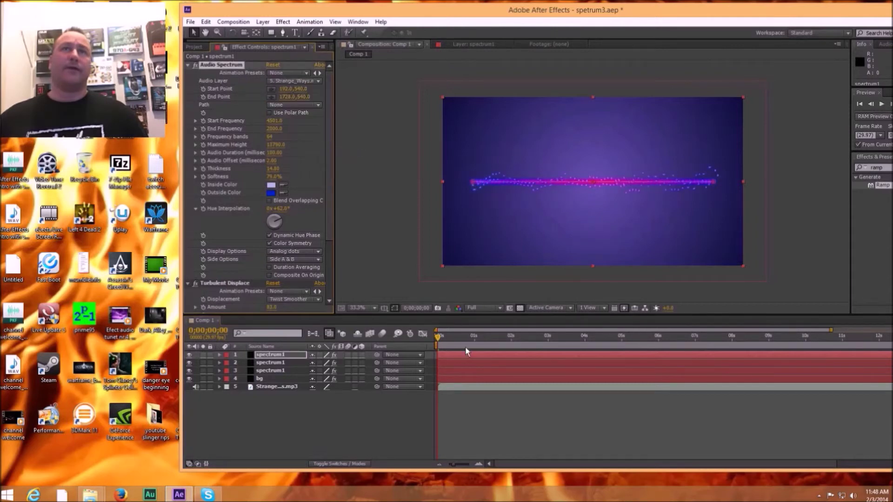
{"action": "left_click", "coordinate": [467, 362]}
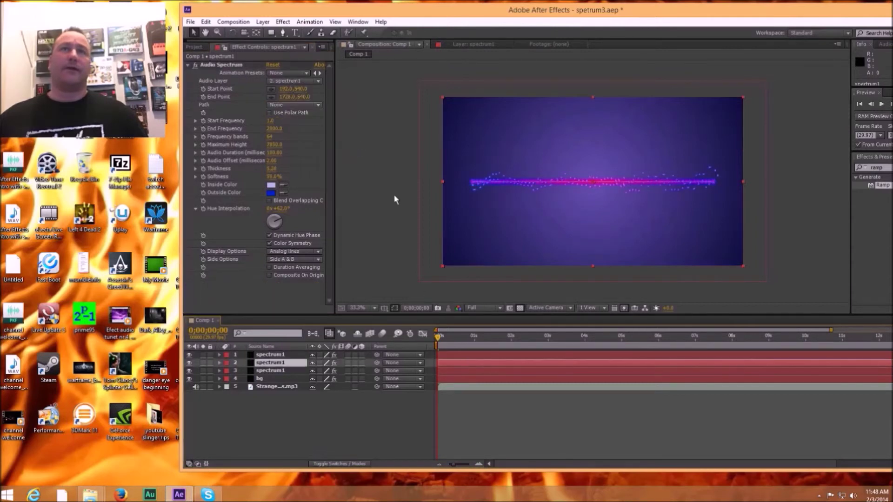
{"action": "left_click", "coordinate": [319, 81]}
{"action": "left_click", "coordinate": [314, 150]}
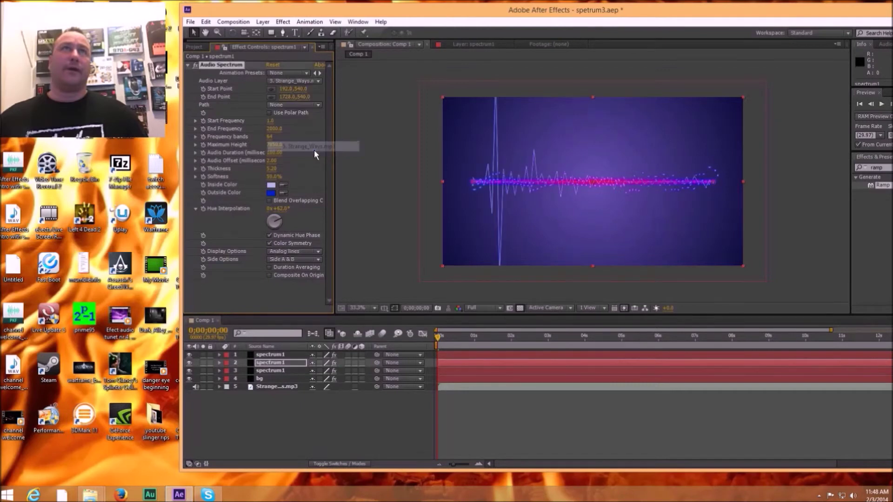
{"action": "left_click", "coordinate": [472, 370]}
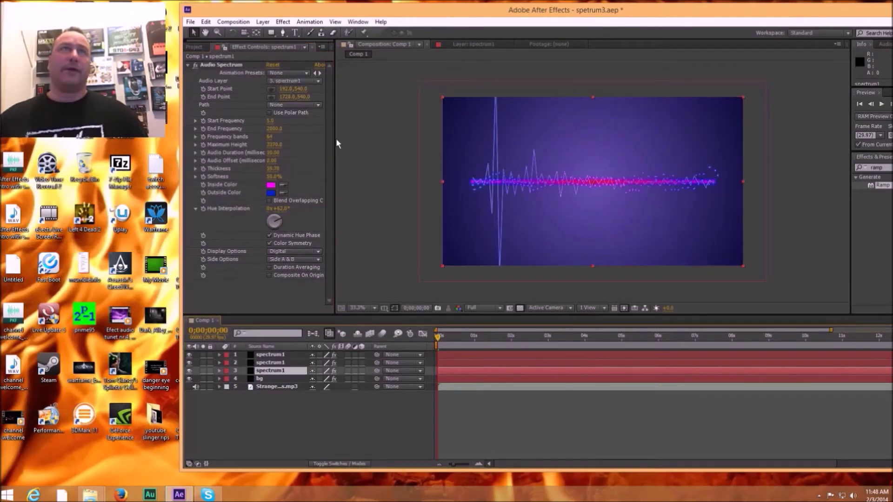
{"action": "left_click", "coordinate": [318, 82]}
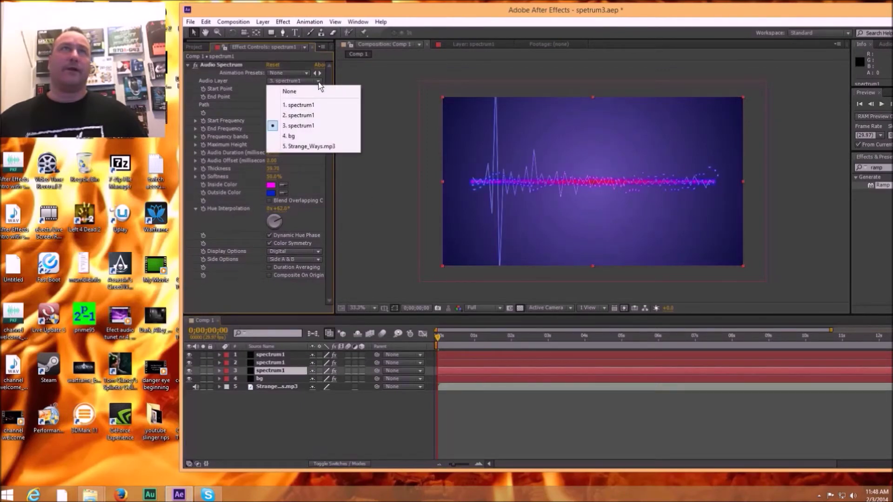
{"action": "left_click", "coordinate": [310, 146]}
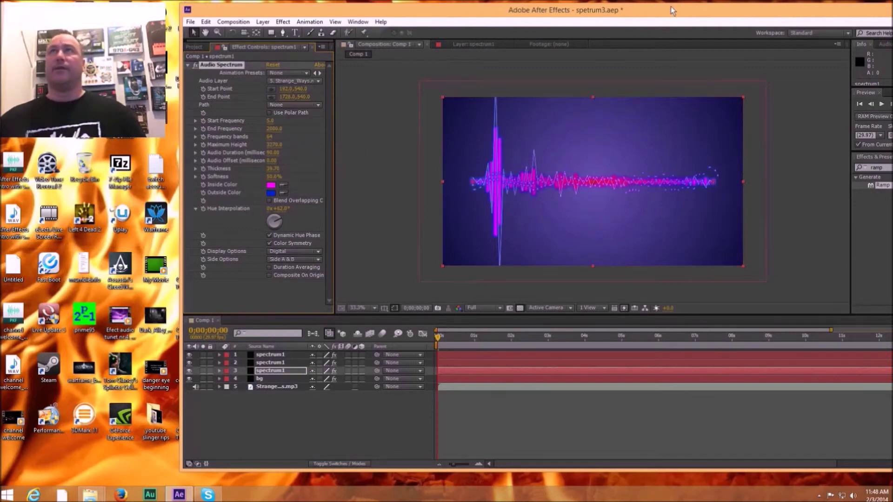
Render a RAM preview of the composition with the new track, play it back and stop
{"action": "left_click_drag", "start_coordinate": [676, 10], "coordinate": [609, 8]}
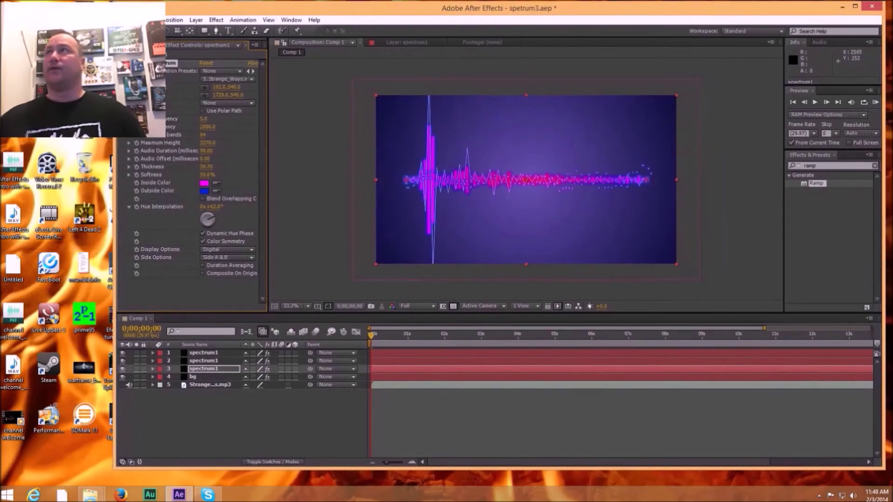
{"action": "left_click", "coordinate": [875, 102]}
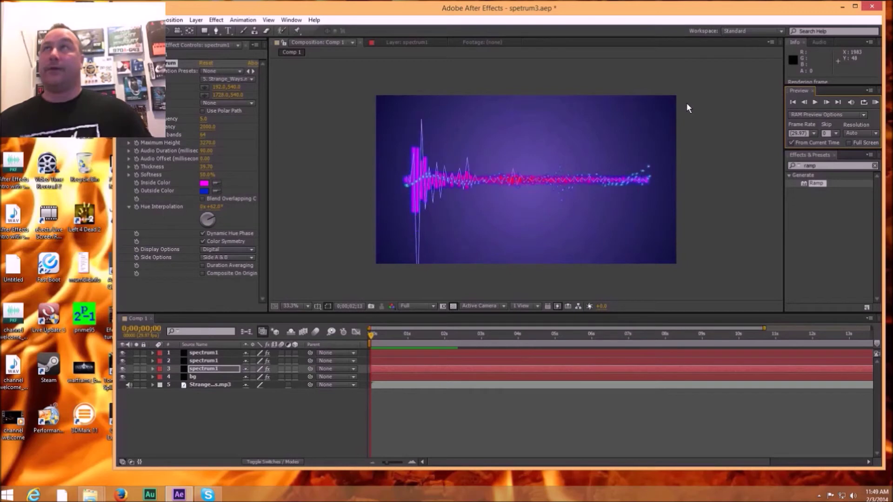
{"action": "left_click", "coordinate": [816, 102]}
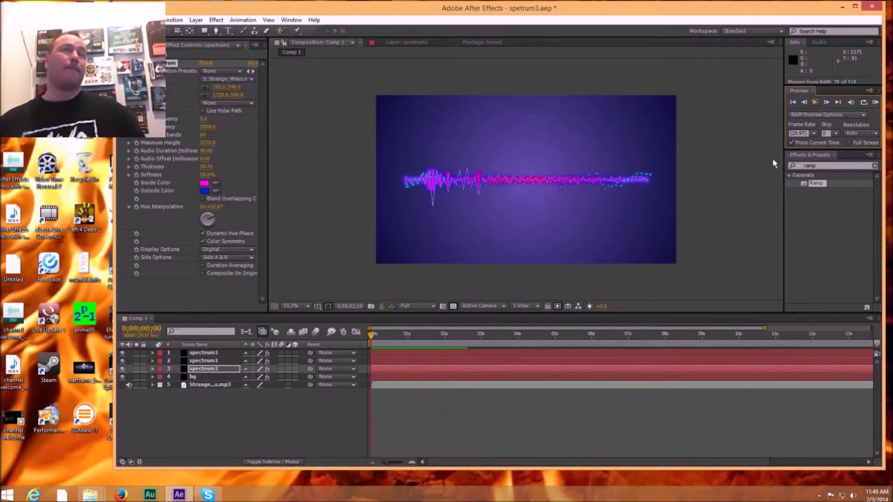
{"action": "left_click", "coordinate": [816, 102]}
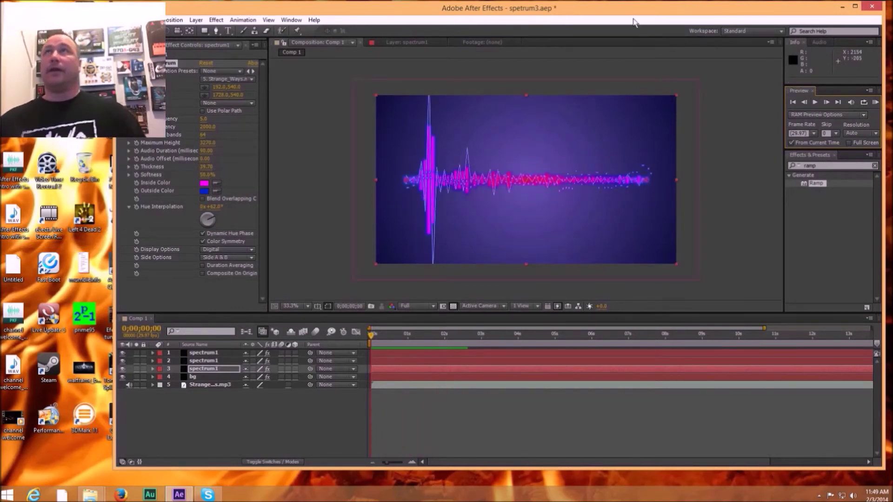
Add Comp 1 to the render queue
{"action": "left_click_drag", "start_coordinate": [627, 11], "coordinate": [674, 10]}
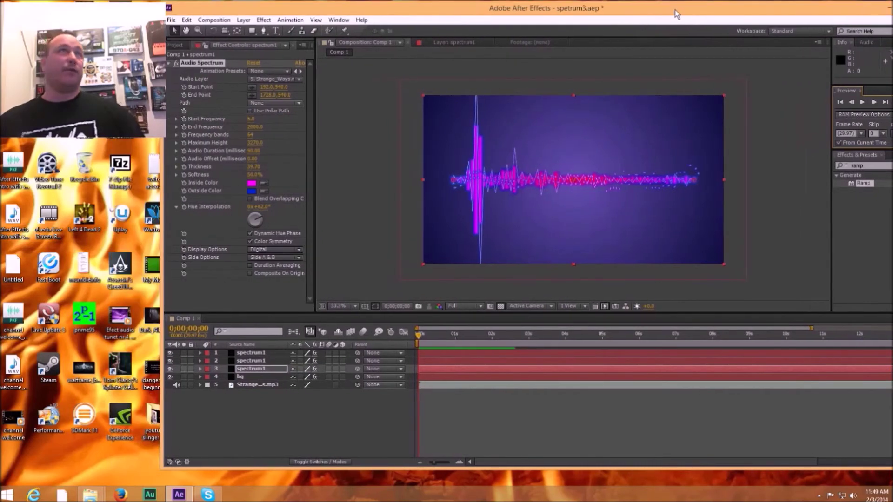
{"action": "left_click", "coordinate": [200, 20]}
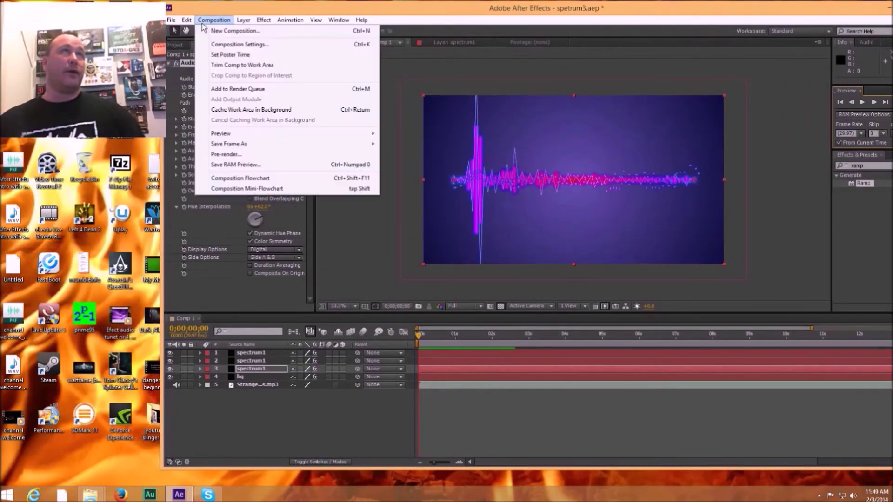
{"action": "left_click", "coordinate": [245, 90]}
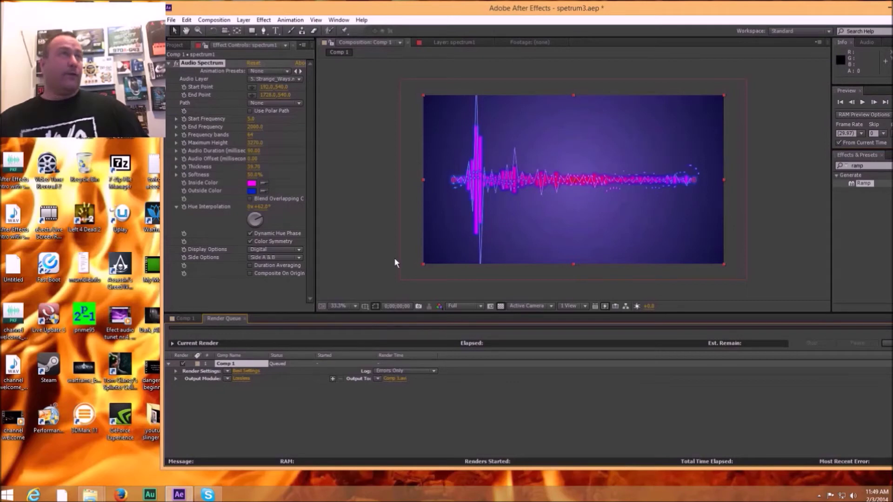
{"action": "left_click", "coordinate": [287, 432]}
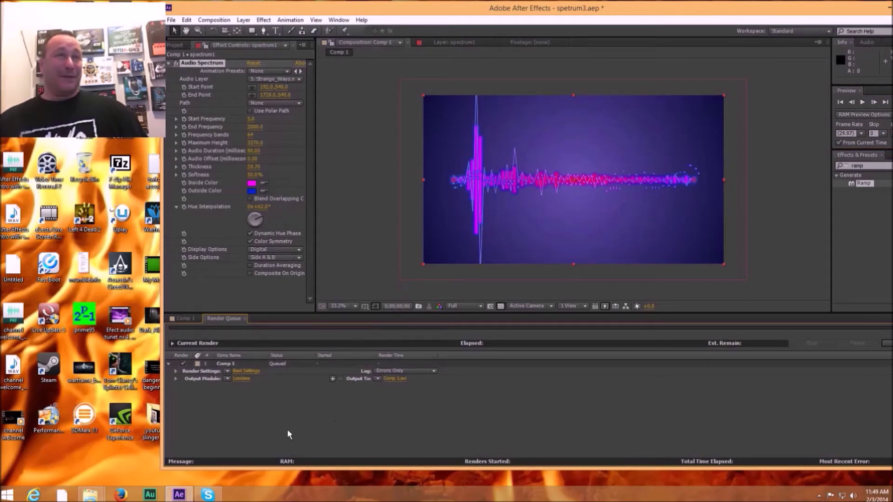
Configure Comp 1's output module to the H.264 format with audio output enabled
{"action": "left_click", "coordinate": [247, 378]}
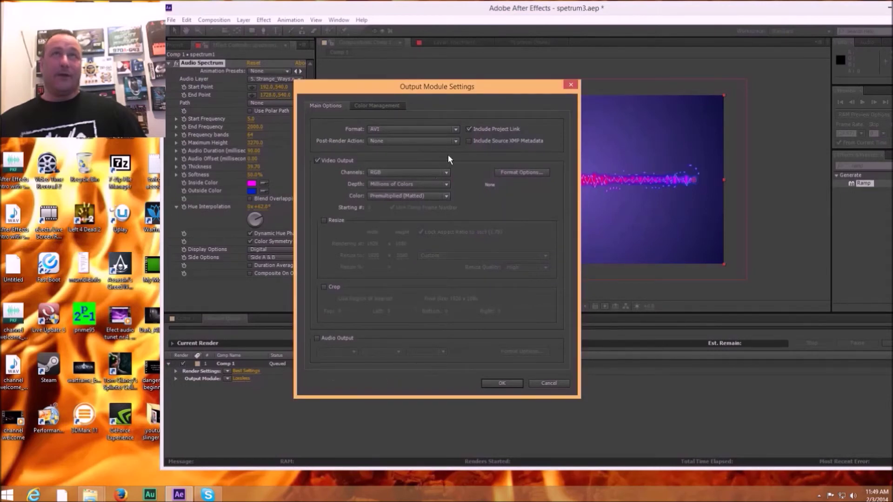
{"action": "left_click", "coordinate": [457, 129]}
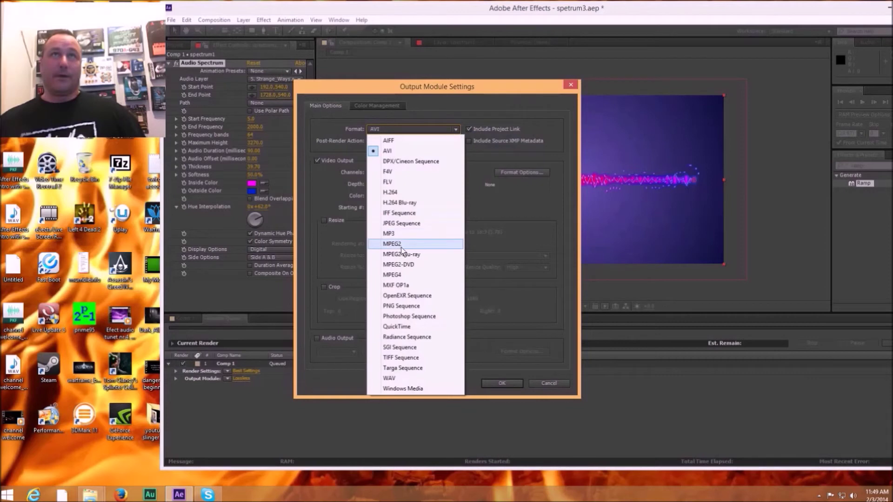
{"action": "left_click", "coordinate": [407, 192]}
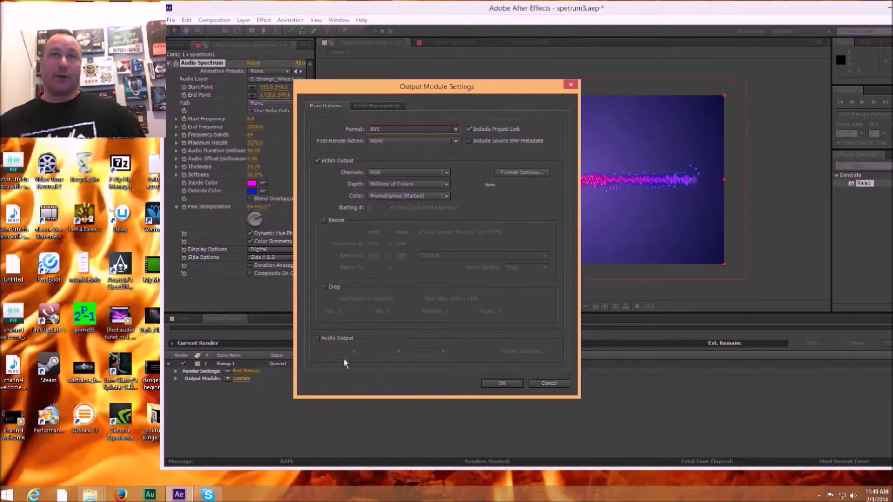
{"action": "left_click", "coordinate": [317, 338]}
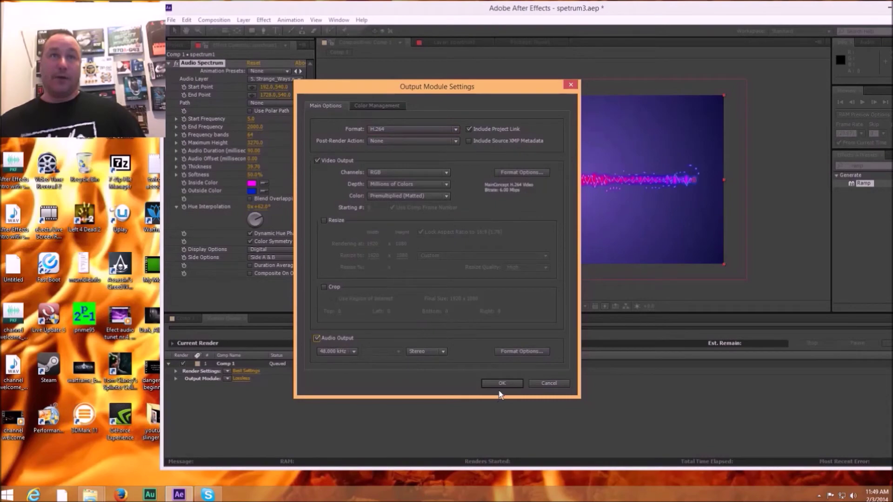
{"action": "left_click", "coordinate": [503, 384]}
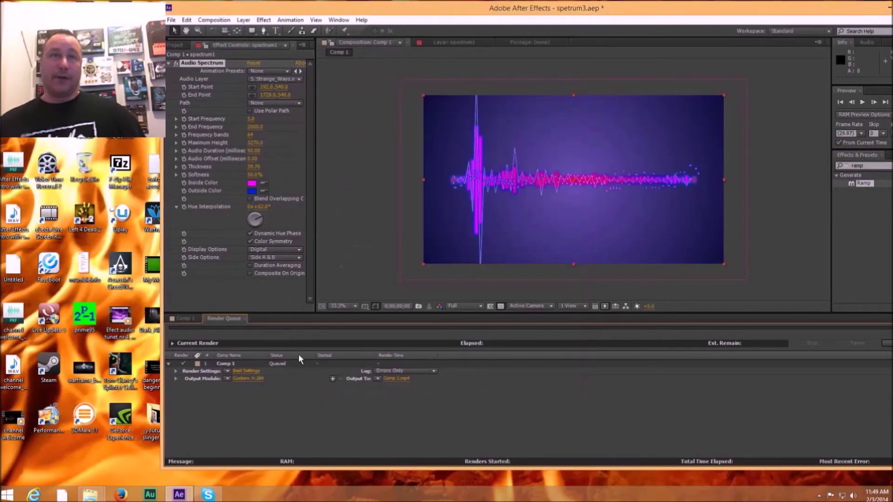
Set the render's output file to tutorial1 as an H.264 mp4 on the Desktop
{"action": "left_click", "coordinate": [403, 379]}
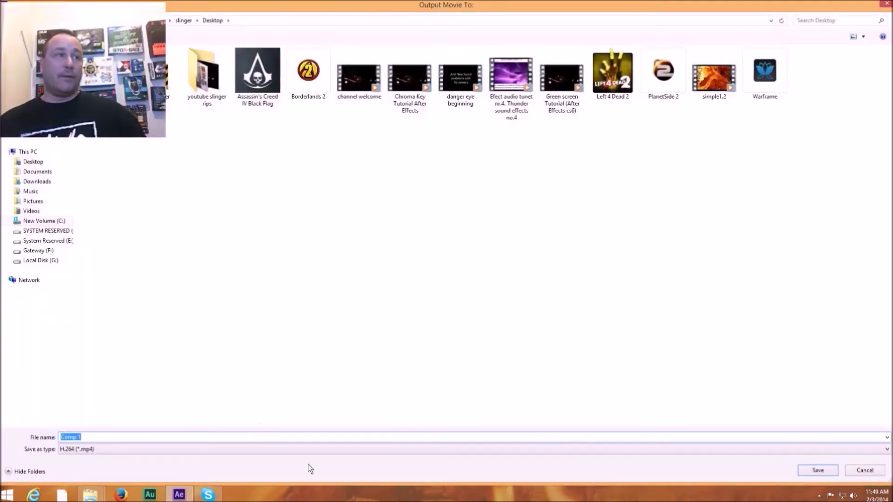
{"action": "key", "text": "BackSpace"}
{"action": "type", "text": "tuto"}
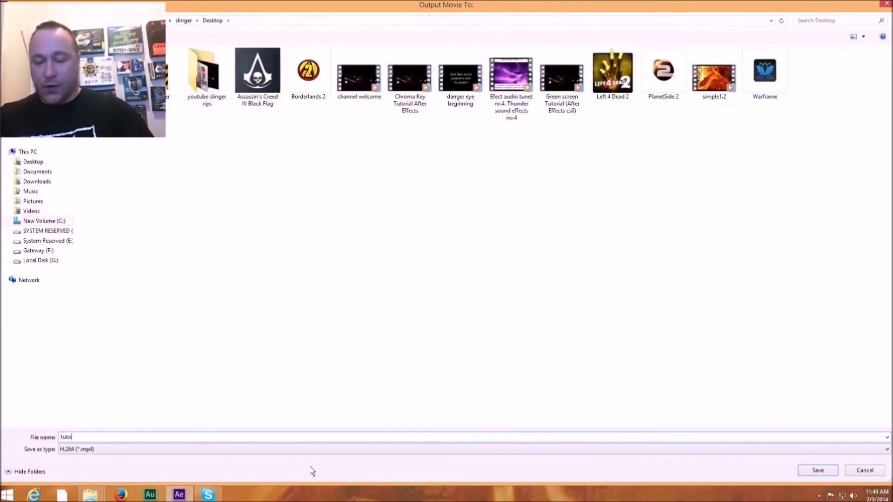
{"action": "type", "text": "rial"}
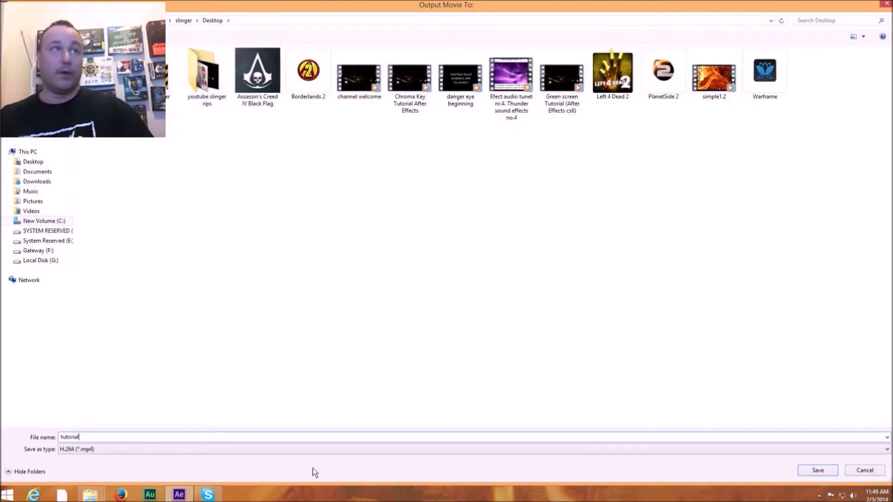
{"action": "type", "text": "1"}
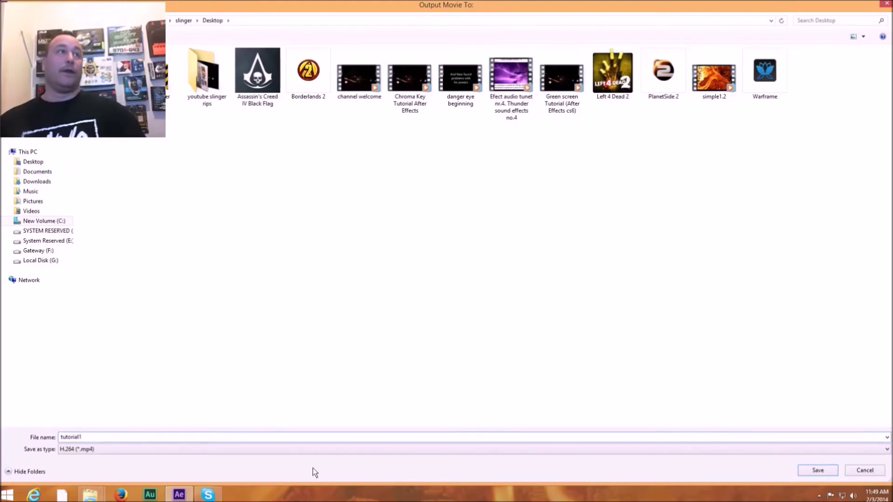
{"action": "left_click", "coordinate": [818, 470]}
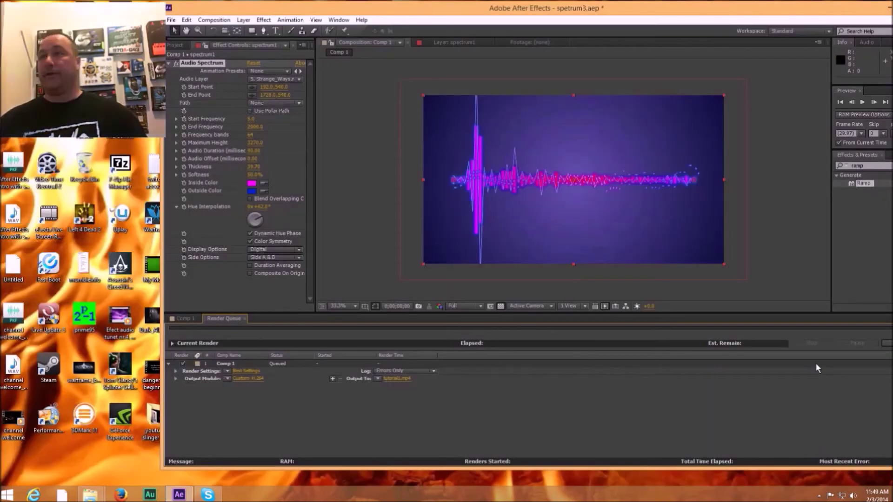
{"action": "left_click_drag", "start_coordinate": [712, 6], "coordinate": [637, 11]}
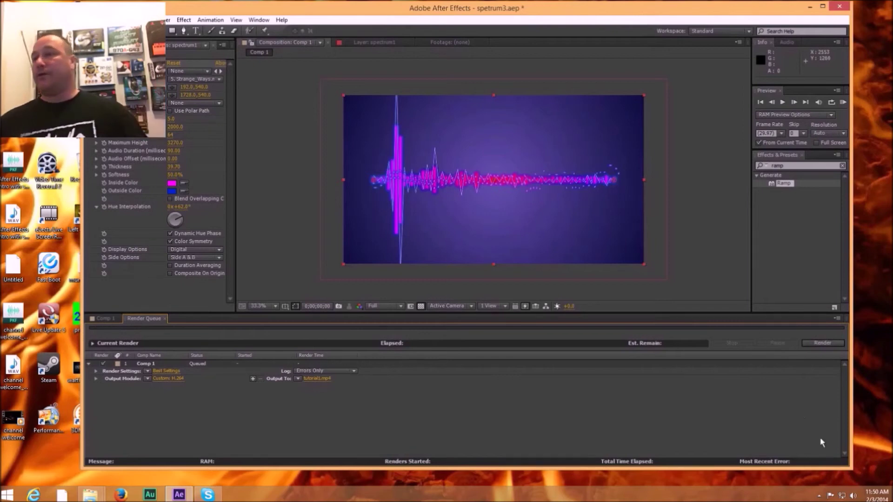
{"action": "left_click", "coordinate": [819, 496]}
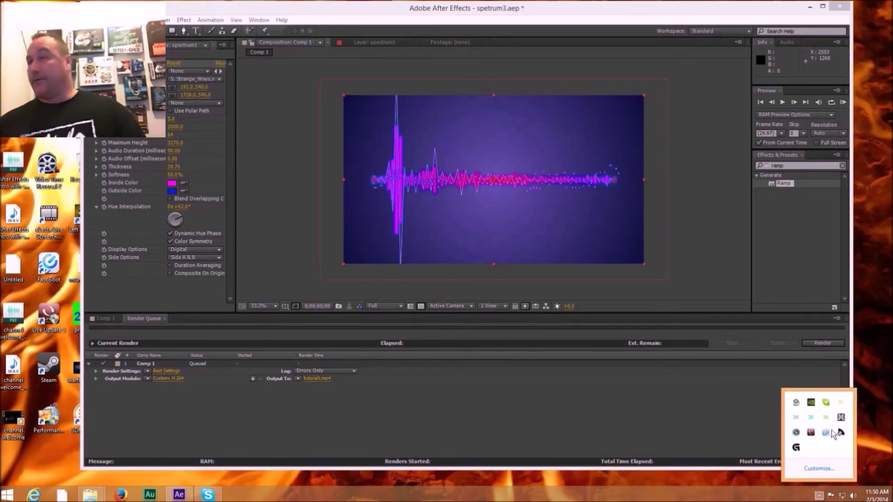
{"action": "left_click", "coordinate": [796, 403]}
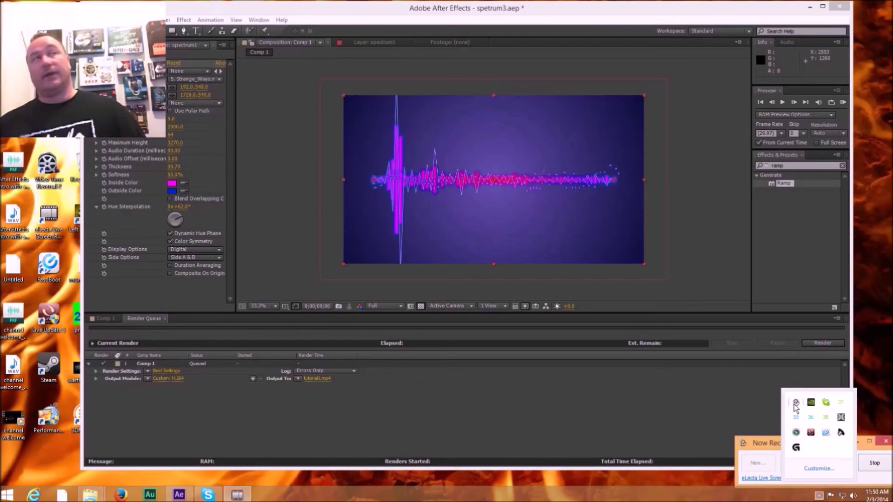